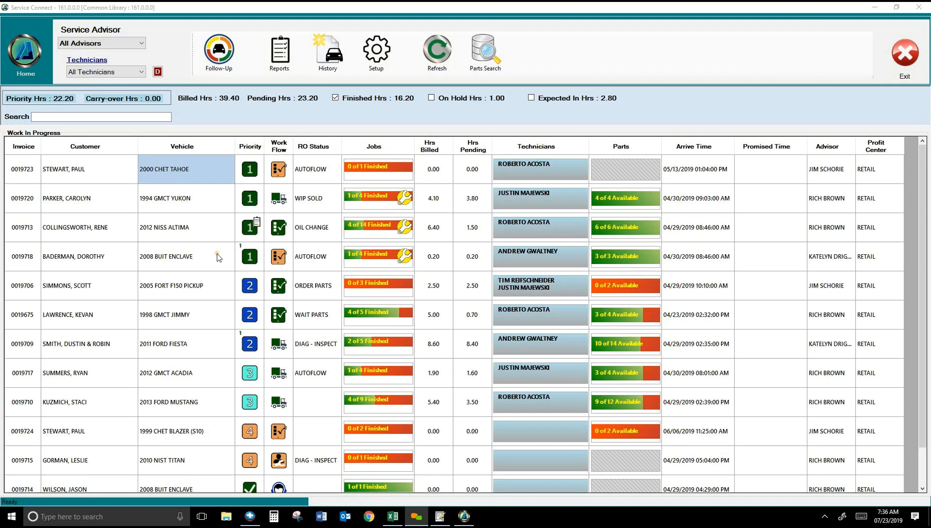
# View the service history of the 2008 BUIT ENCLAVE from its customer and vehicle entries, returning to the work-in-progress list
pyautogui.doubleClick(101, 259)
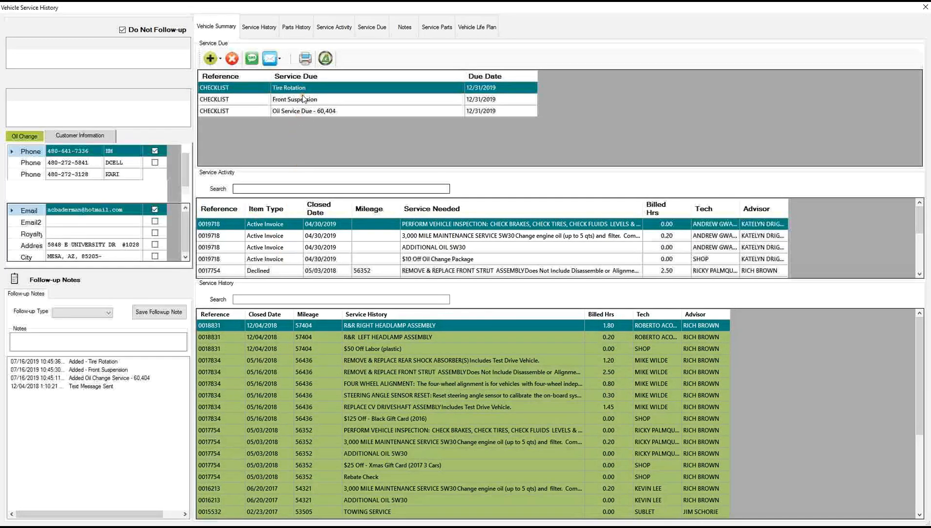
pyautogui.click(325, 60)
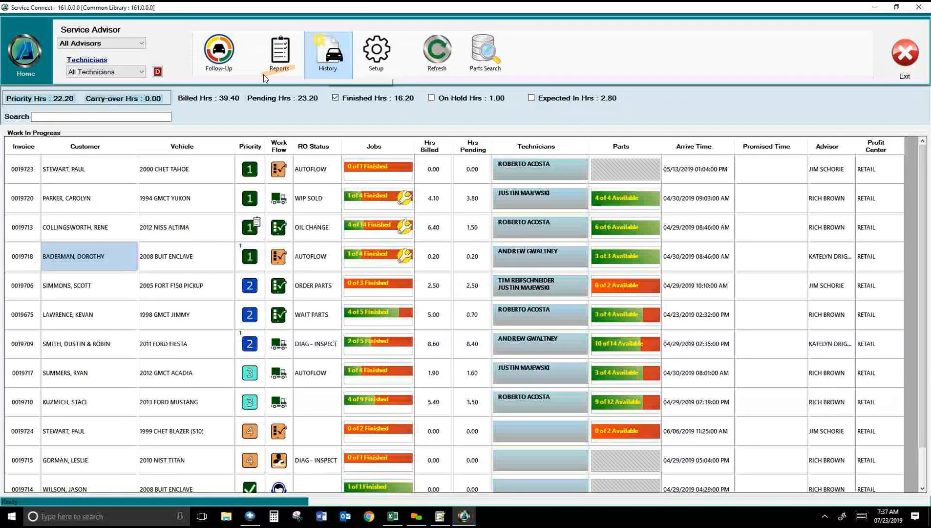
pyautogui.doubleClick(183, 261)
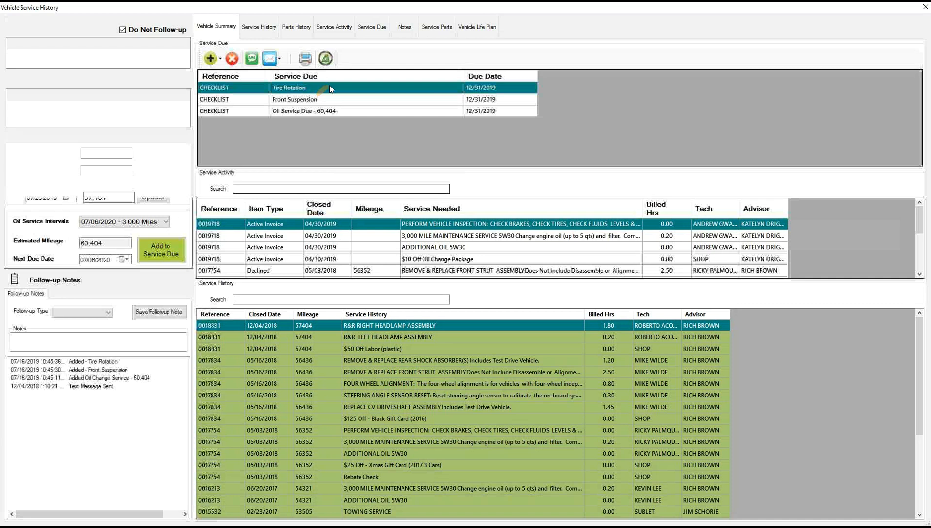
pyautogui.click(326, 58)
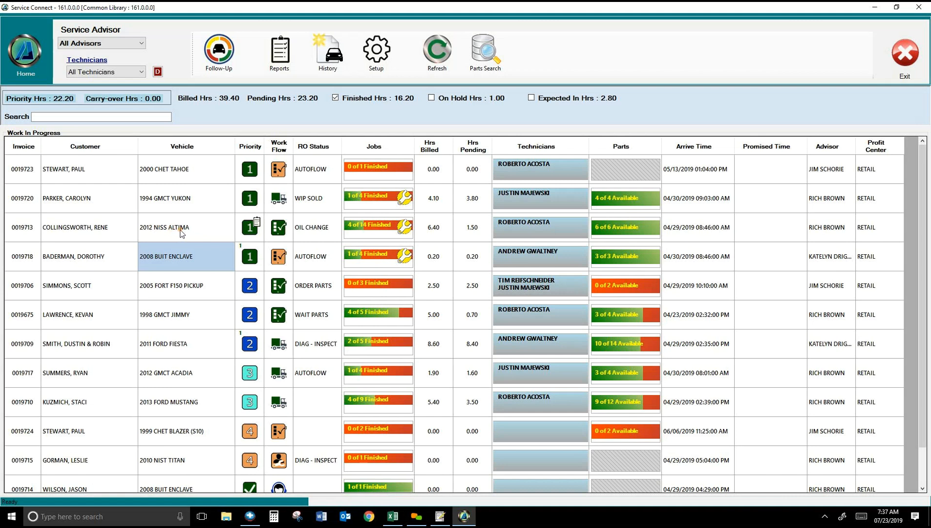
# Open the 2012 NISS ALTIMA's advisor worksheet and compare it with the same repair order's calculations in R.O. Writer
pyautogui.doubleClick(181, 233)
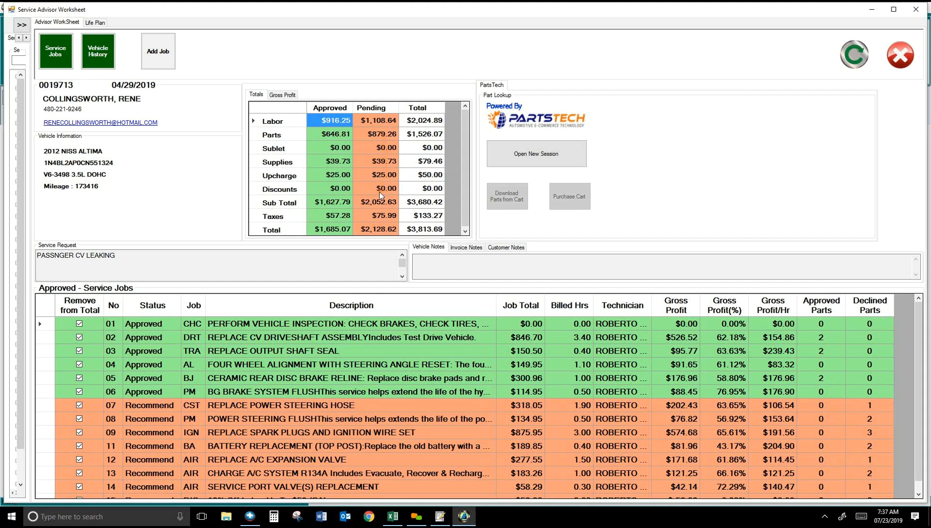
pyautogui.click(441, 517)
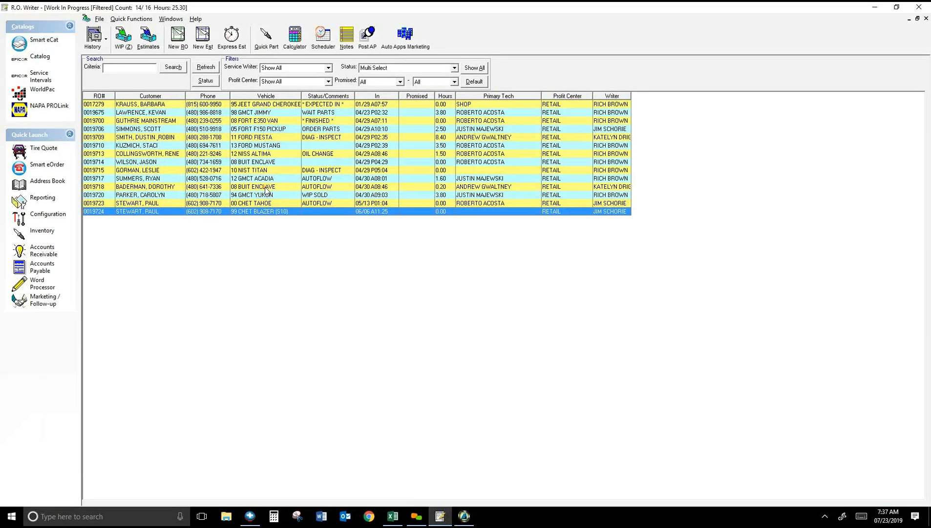
pyautogui.click(257, 154)
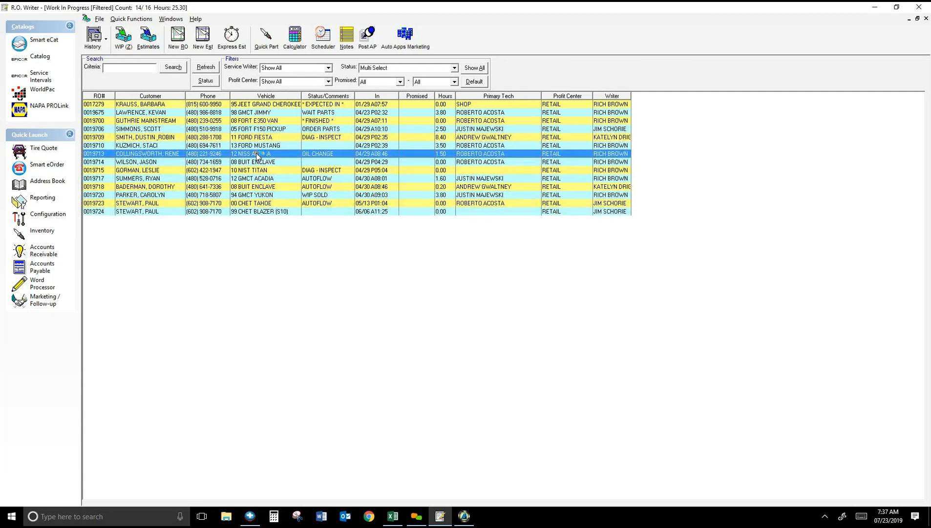
pyautogui.doubleClick(257, 154)
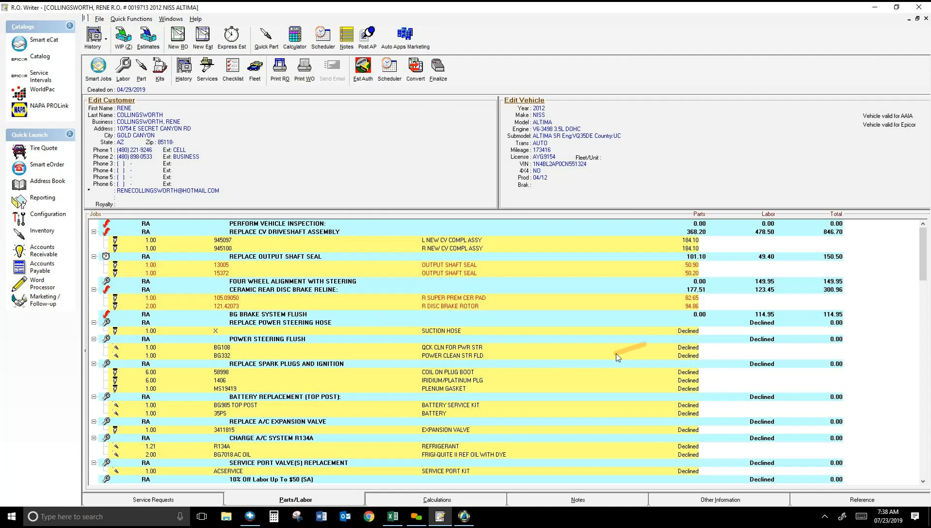
pyautogui.click(431, 500)
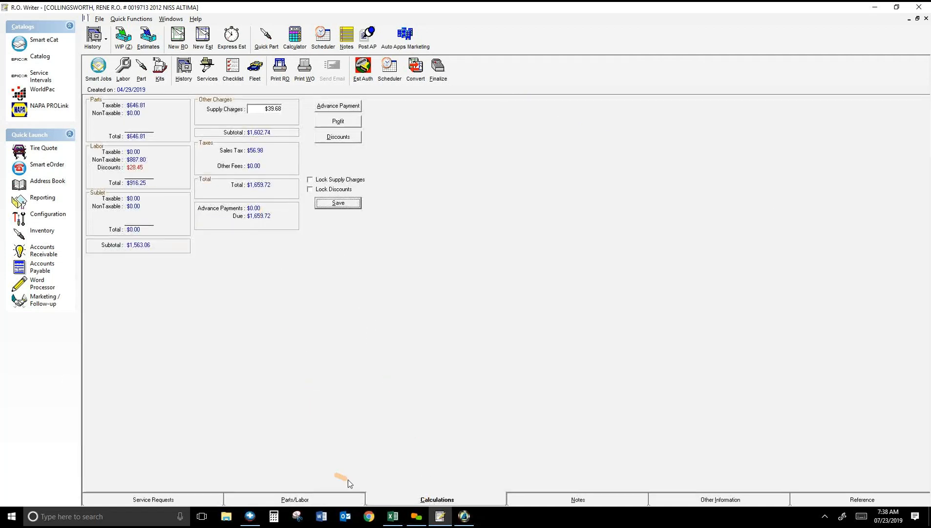
# Switch back to Service Connect and reload the 2012 NISS ALTIMA's advisor worksheet by closing and reopening it
pyautogui.click(466, 518)
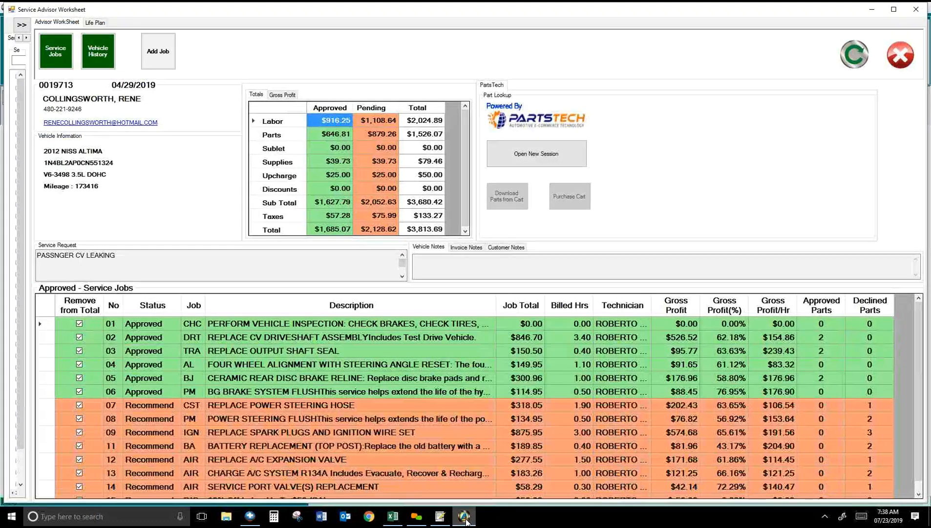
pyautogui.click(900, 55)
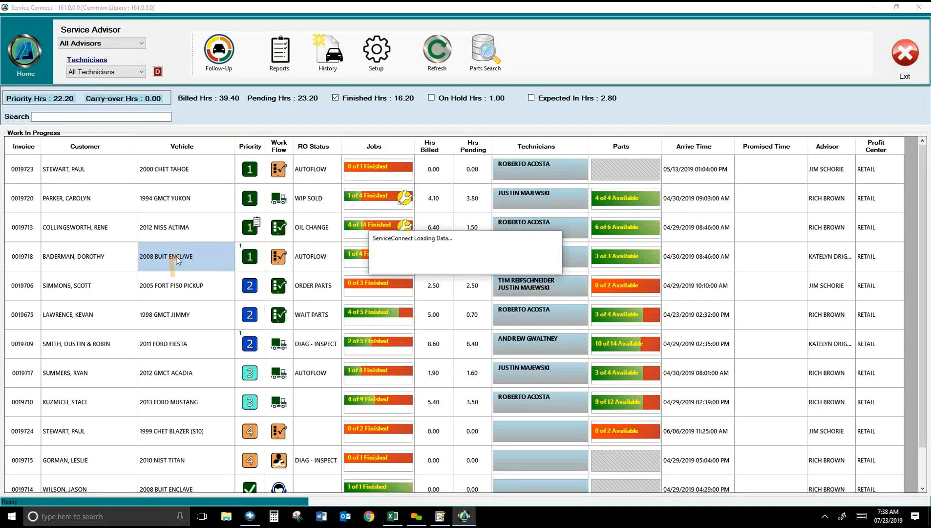
pyautogui.doubleClick(174, 231)
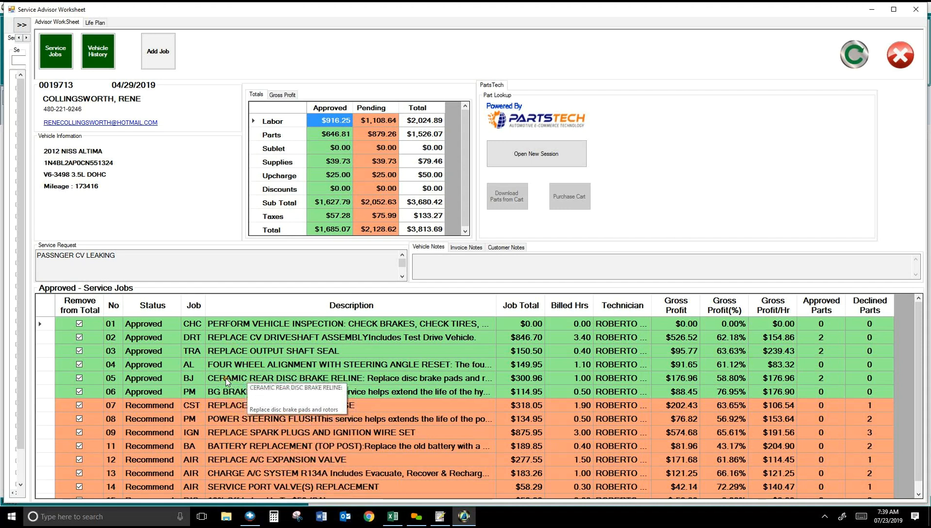
# Exclude service jobs 01 through 04 from the worksheet totals
pyautogui.click(77, 362)
pyautogui.click(79, 351)
pyautogui.click(79, 337)
pyautogui.click(81, 323)
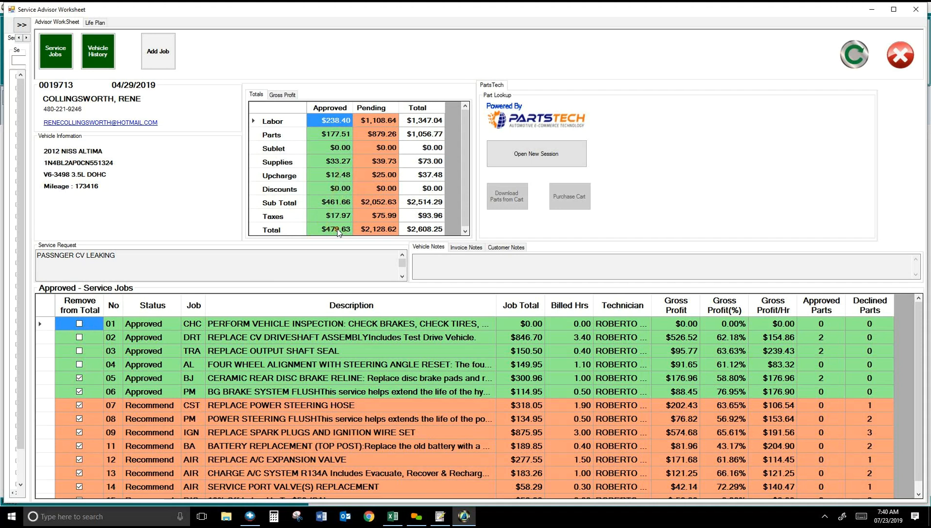
# Set the approved Upcharge amount in the totals to 0
pyautogui.click(335, 176)
pyautogui.click(335, 176)
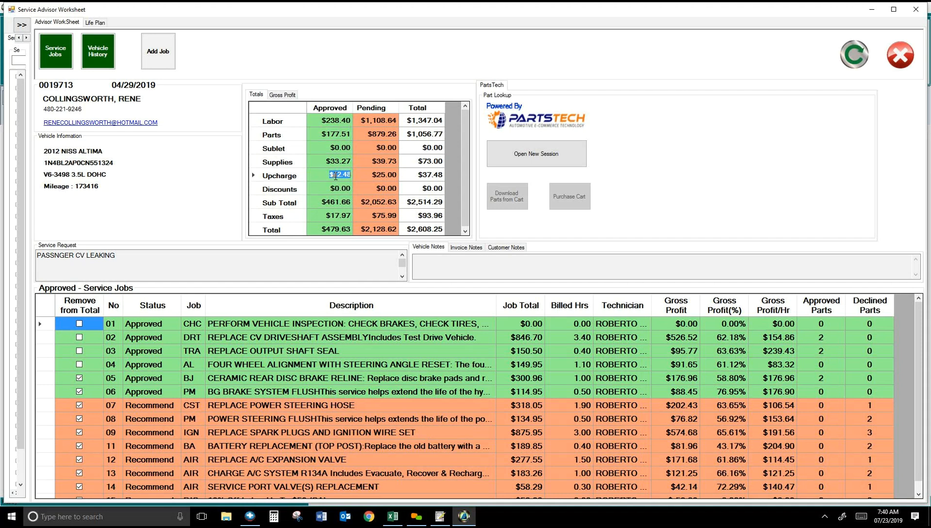
pyautogui.write('0')
pyautogui.click(329, 184)
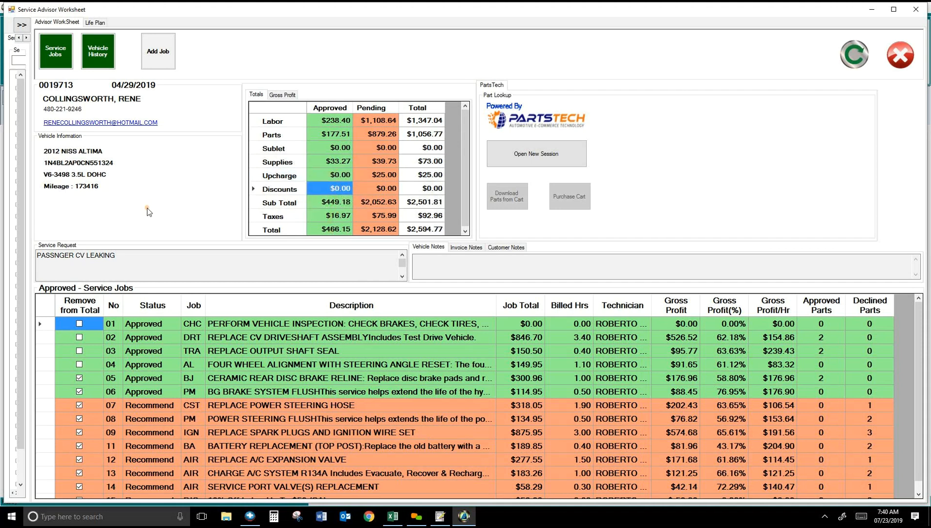
# Include the excluded service jobs, through job 04, in the worksheet totals again
pyautogui.click(79, 337)
pyautogui.click(79, 351)
pyautogui.click(79, 364)
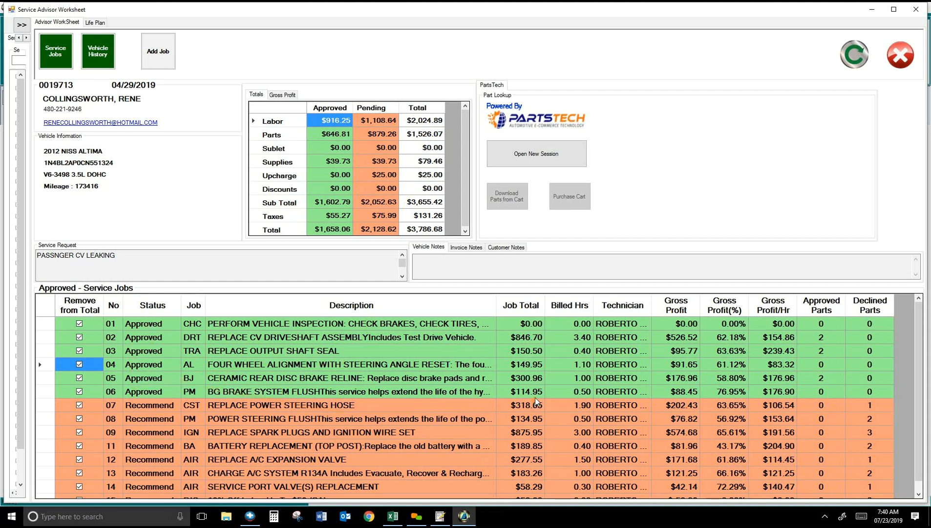
# Examine the CV driveshaft replacement job's row and its list of assignable technicians
pyautogui.click(535, 338)
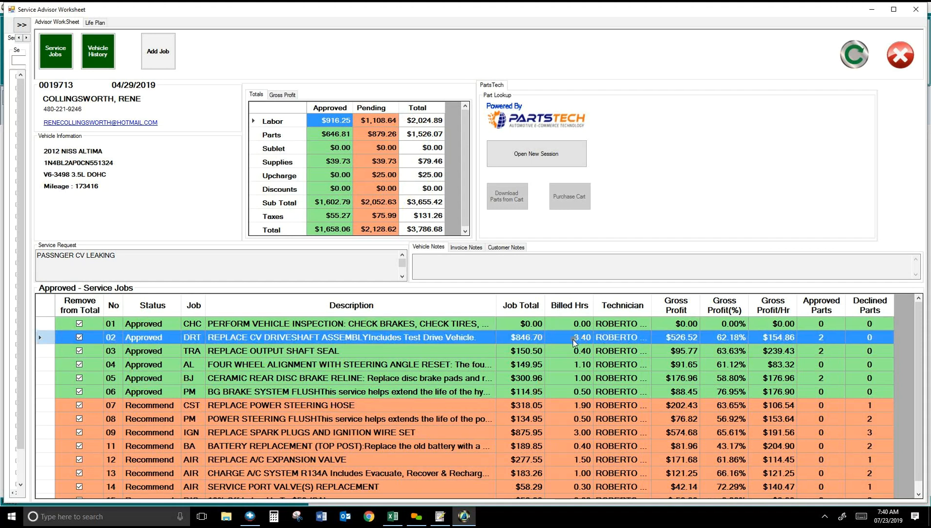
pyautogui.click(636, 339)
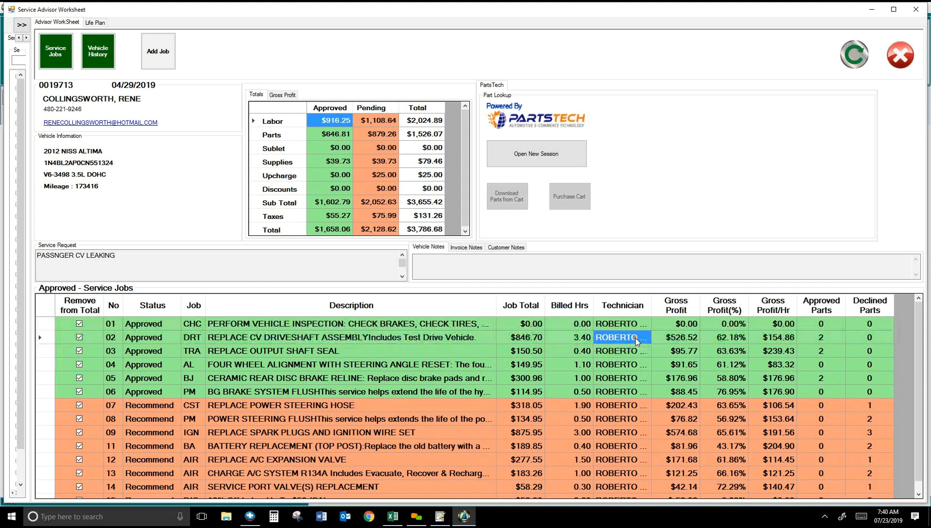
pyautogui.click(636, 339)
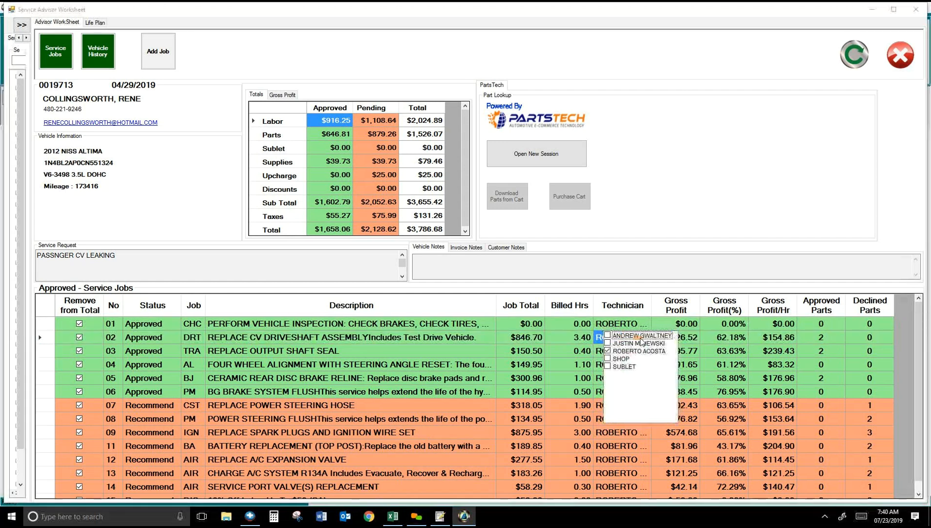
pyautogui.click(620, 351)
pyautogui.click(668, 338)
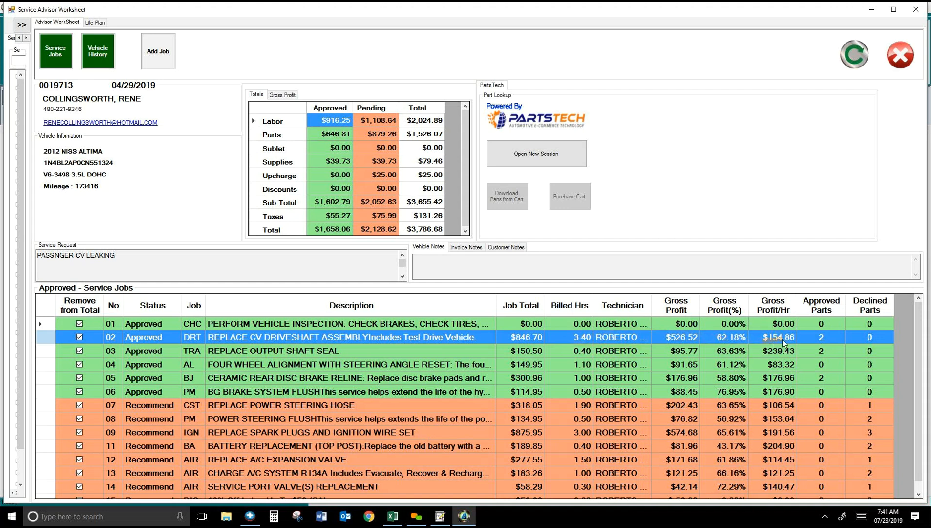
# Check the gross profit per hour of jobs 03 and 04 and the overall gross profit breakdown, returning to the totals
pyautogui.click(777, 356)
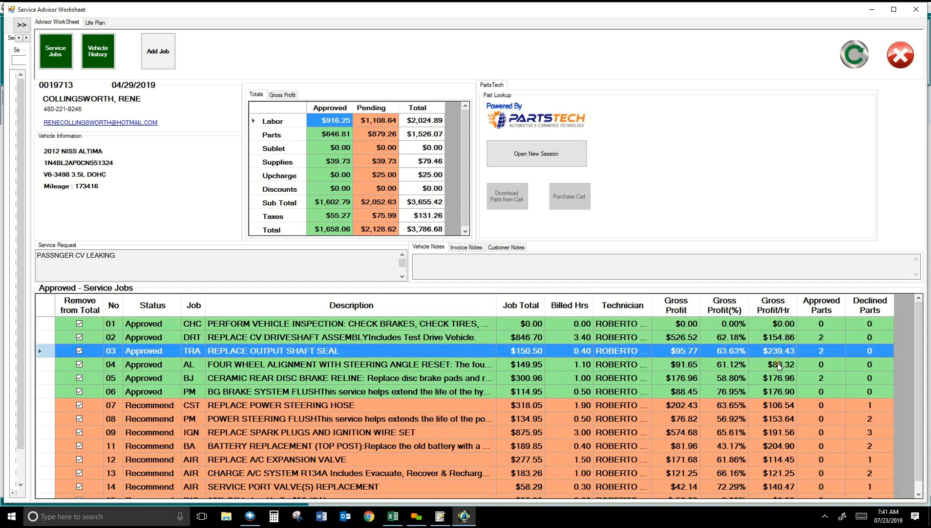
pyautogui.click(778, 364)
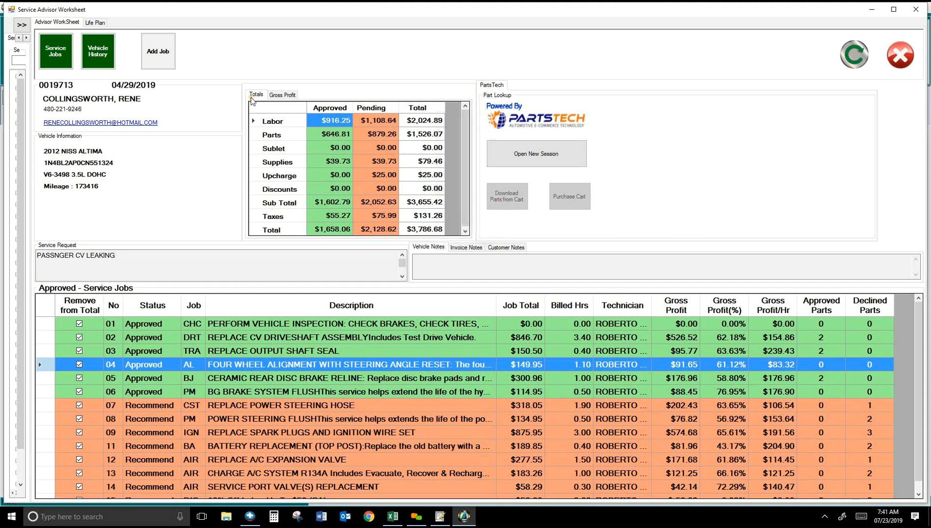
pyautogui.click(288, 97)
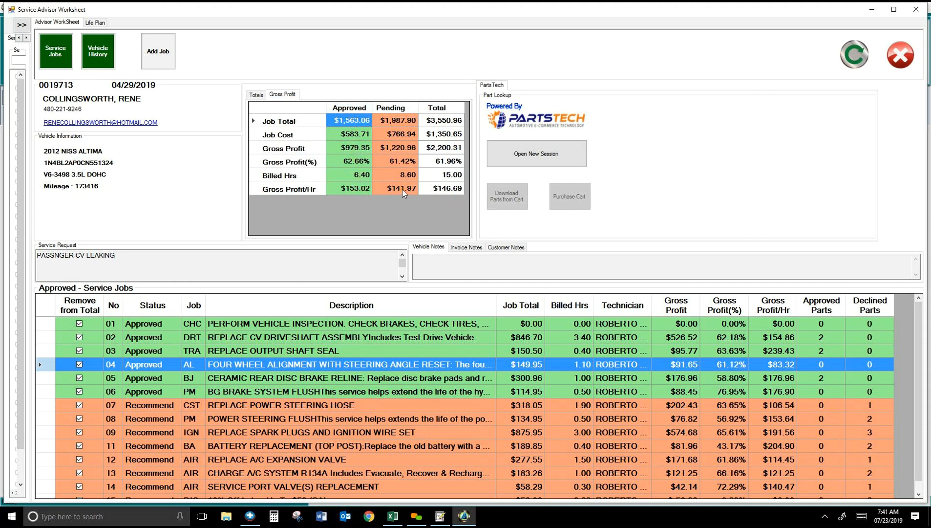
pyautogui.click(256, 95)
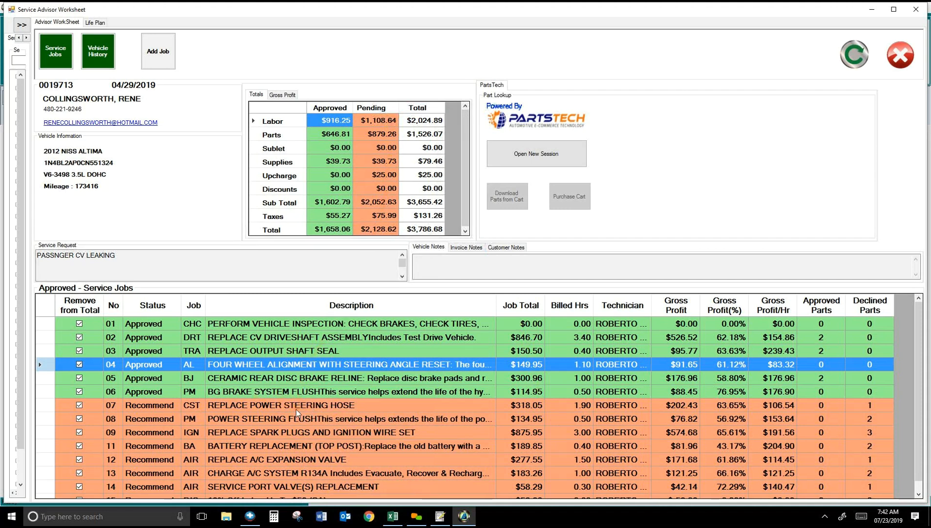
# Approve the recommended jobs 07 Replace Power Steering Hose and 08 Power Steering Flush
pyautogui.doubleClick(146, 406)
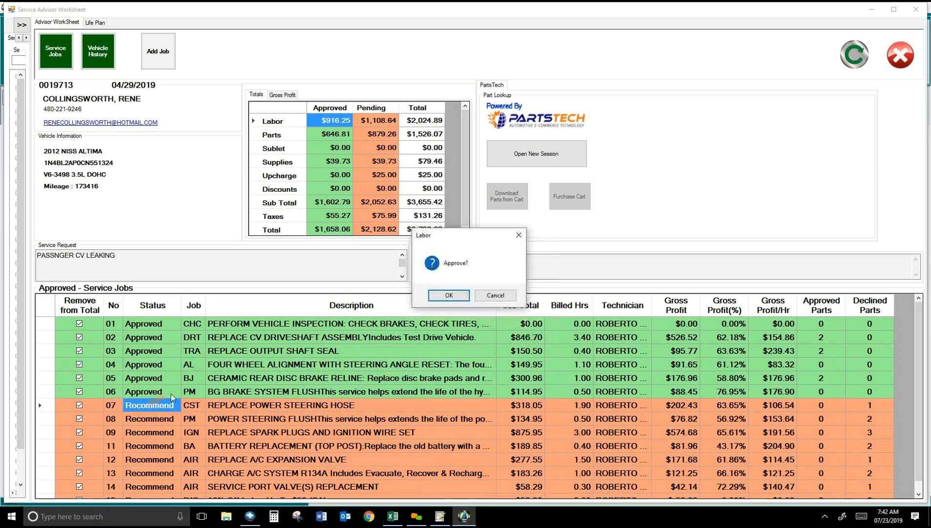
pyautogui.click(446, 296)
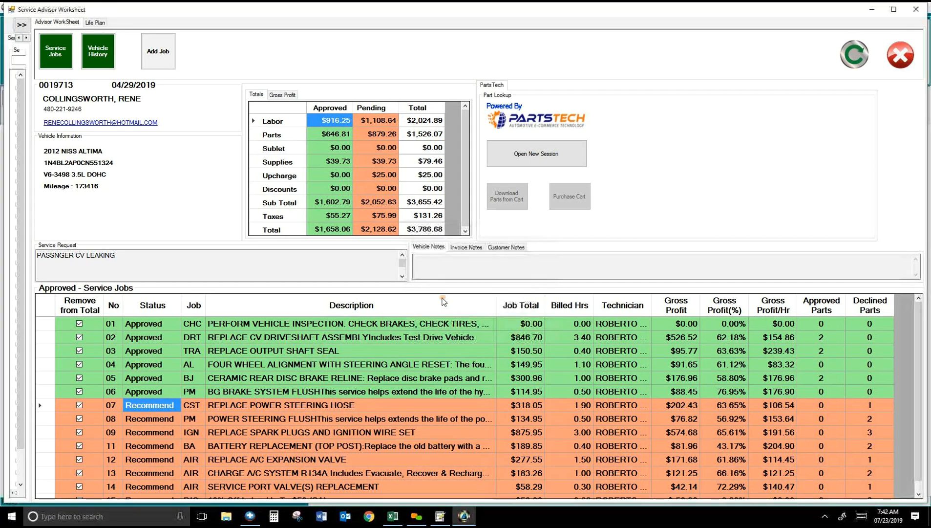
pyautogui.click(151, 419)
pyautogui.click(151, 419)
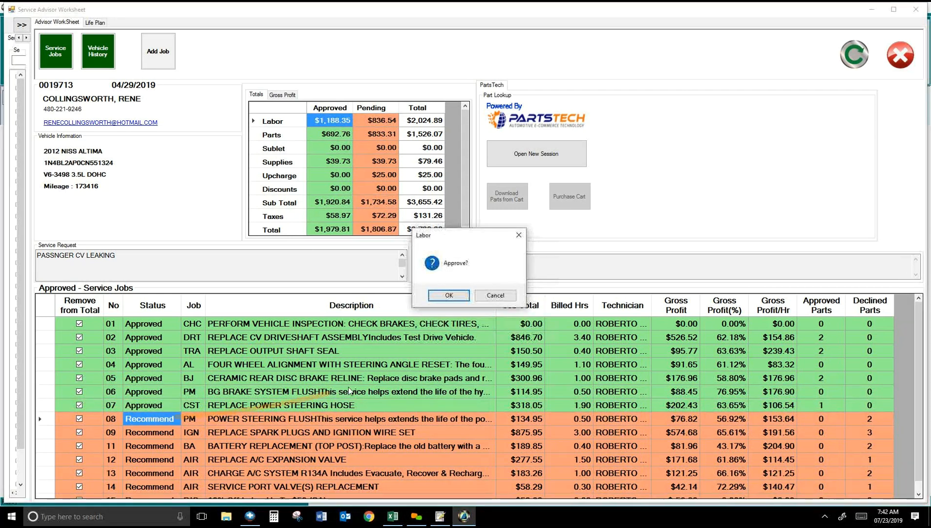
pyautogui.click(450, 295)
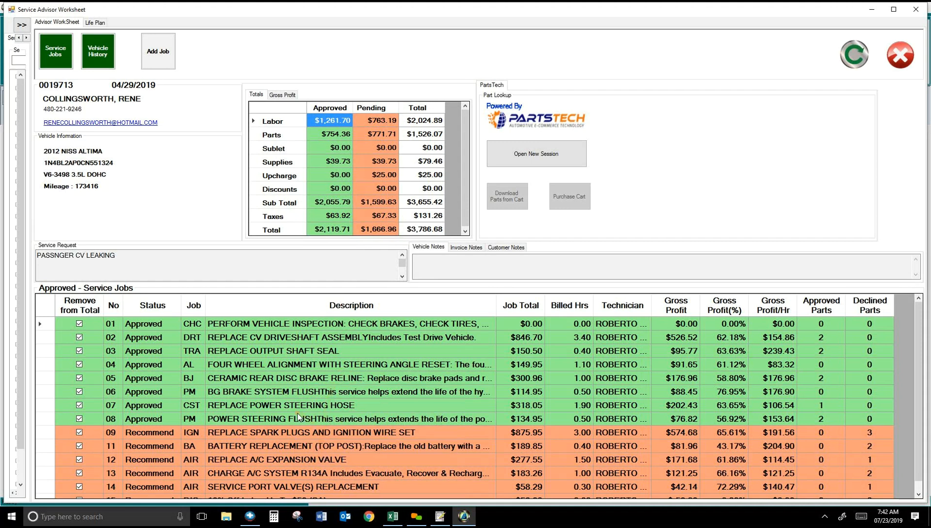
# Switch to R.O. Writer and refresh the parts and labor of the 2012 NISS ALTIMA repair order
pyautogui.click(441, 517)
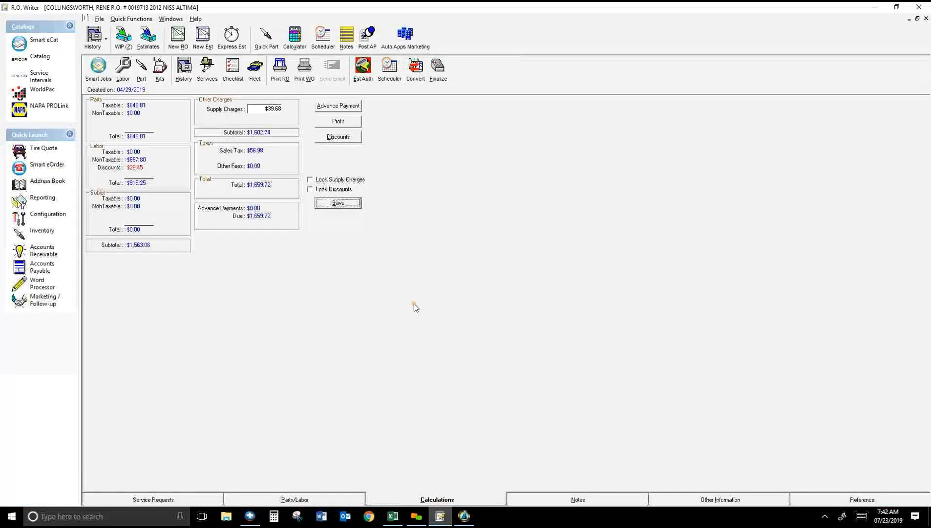
pyautogui.click(302, 500)
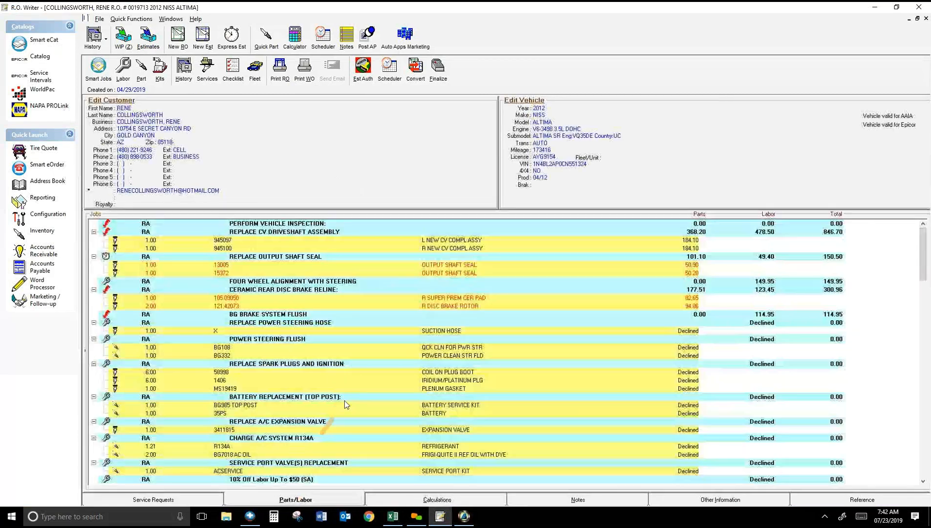
pyautogui.rightClick(872, 325)
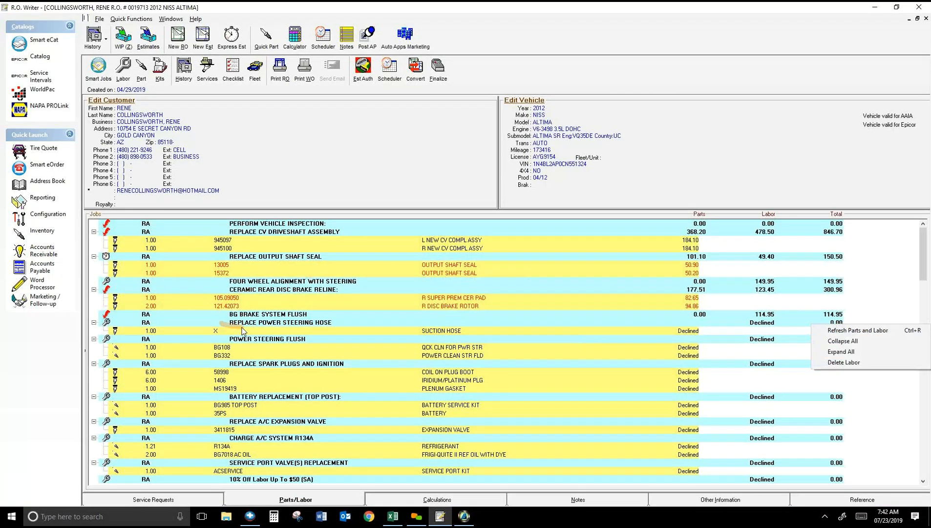
pyautogui.click(260, 331)
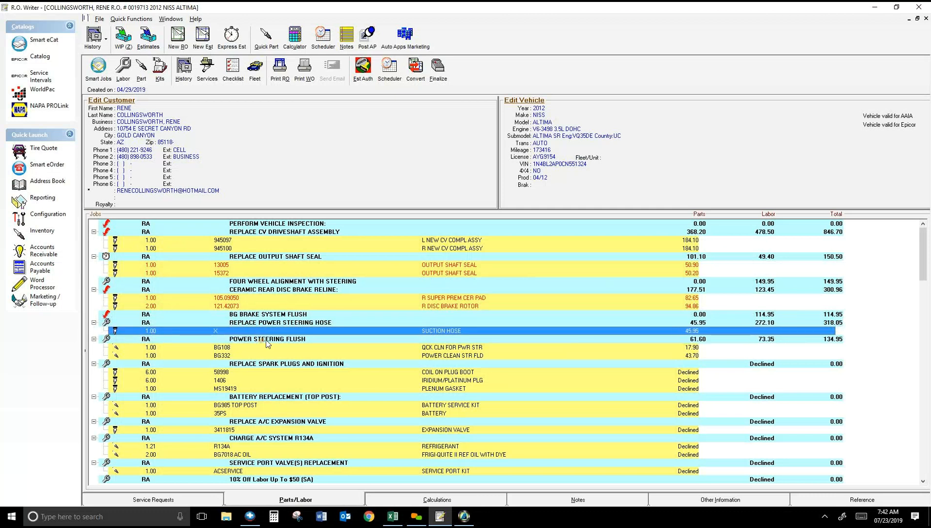
pyautogui.rightClick(878, 320)
pyautogui.click(874, 323)
# Check the repair order's calculations and parts and labor in R.O. Writer, and return to the Service Connect worksheet
pyautogui.click(436, 499)
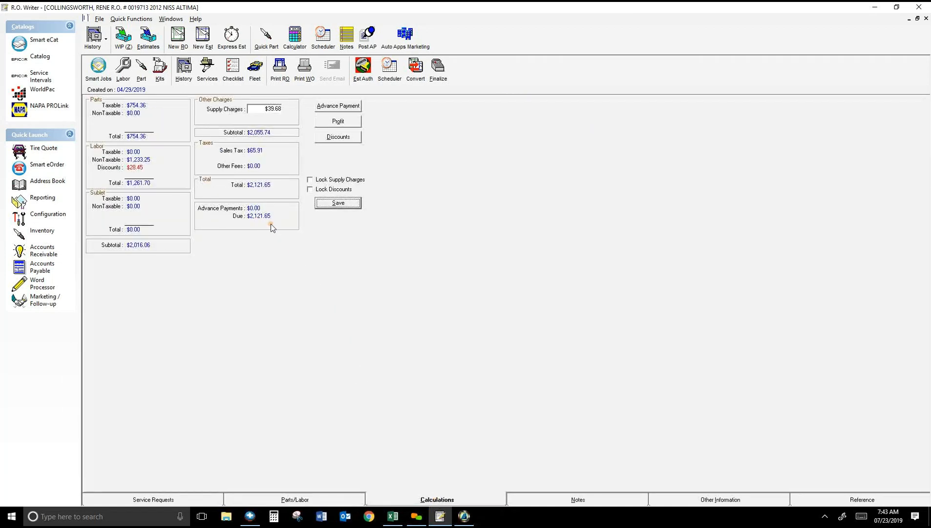
pyautogui.click(318, 498)
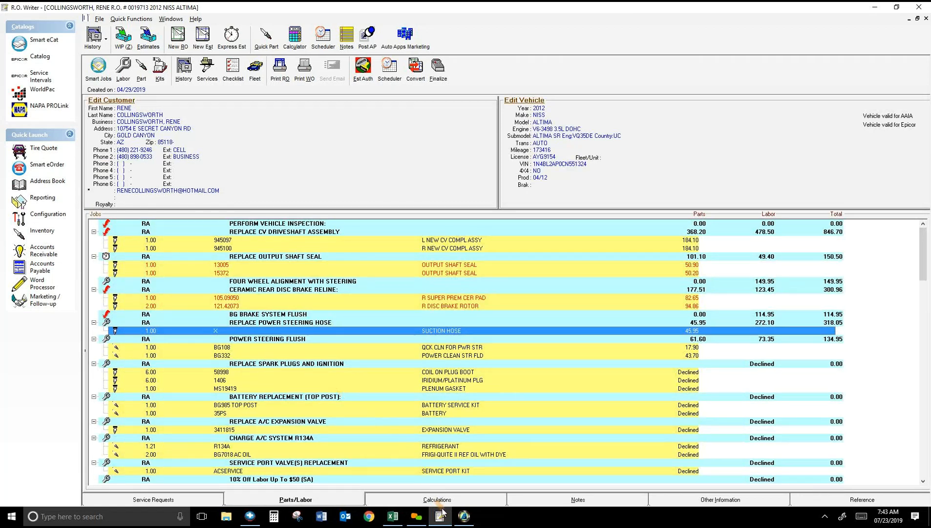
pyautogui.click(466, 517)
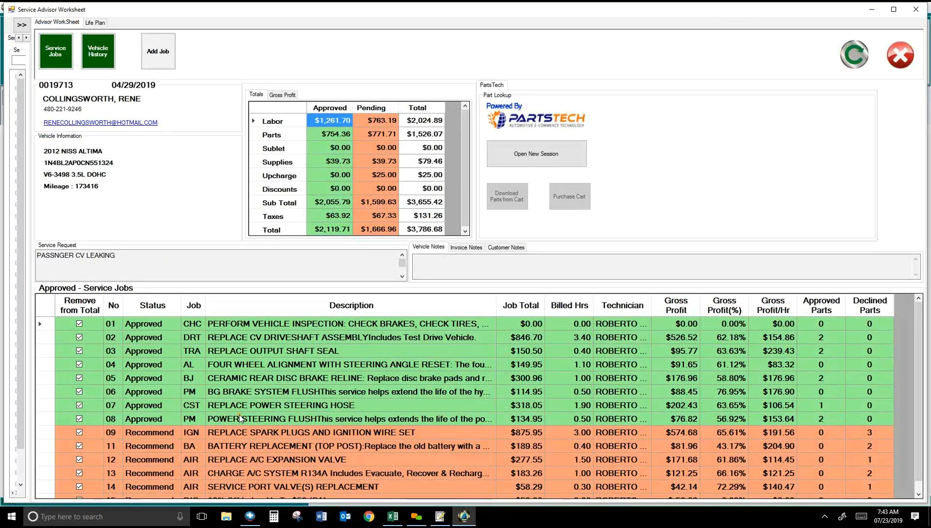
# Set jobs 07 Replace Power Steering Hose and 08 Power Steering Flush back to recommended, and close the 2012 NISS ALTIMA worksheet
pyautogui.doubleClick(145, 404)
pyautogui.click(446, 296)
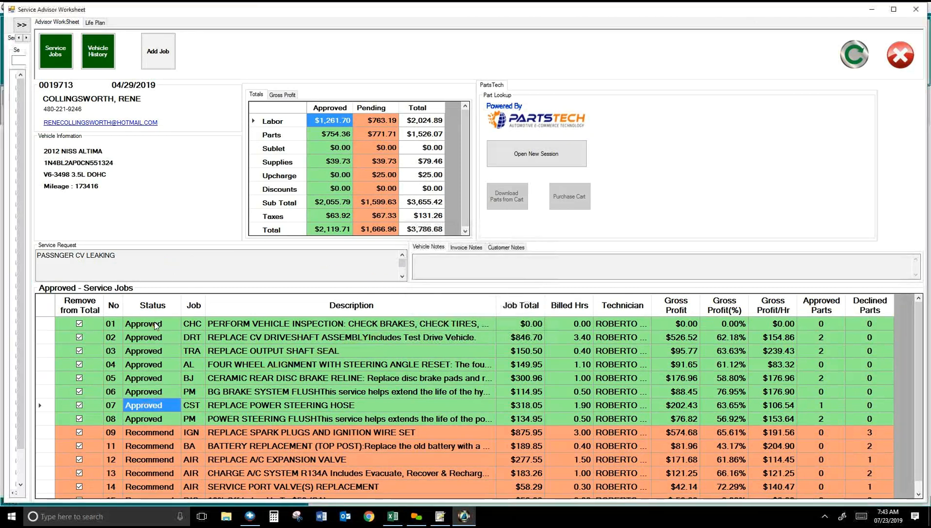
pyautogui.doubleClick(153, 420)
pyautogui.click(449, 296)
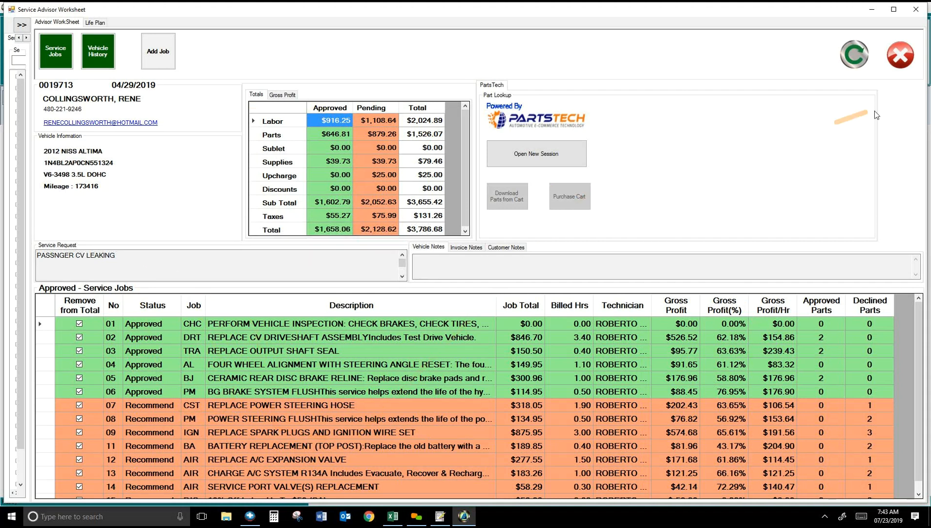
pyautogui.click(902, 56)
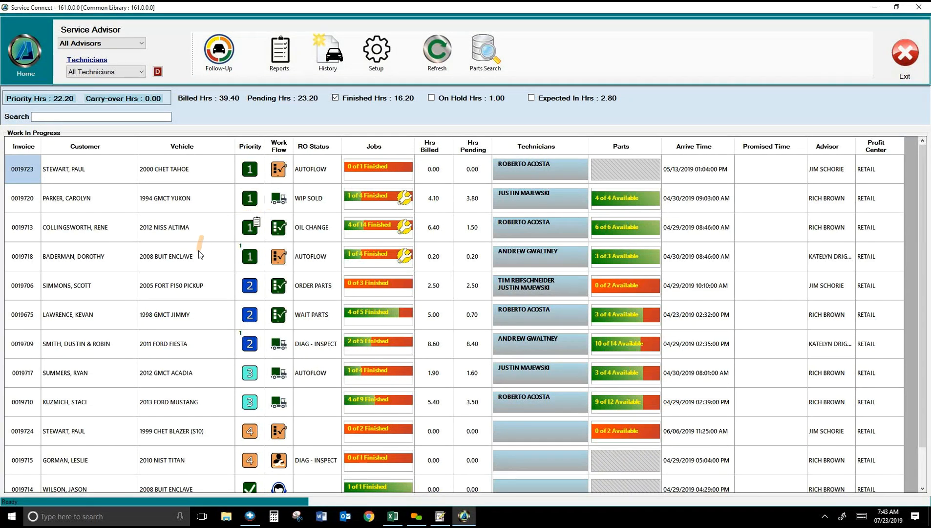
# Add the 3,000 Mile Maintenance Service of 11/07/2014 from the 2000 CHET TAHOE's vehicle history to its worksheet and approve it
pyautogui.doubleClick(176, 171)
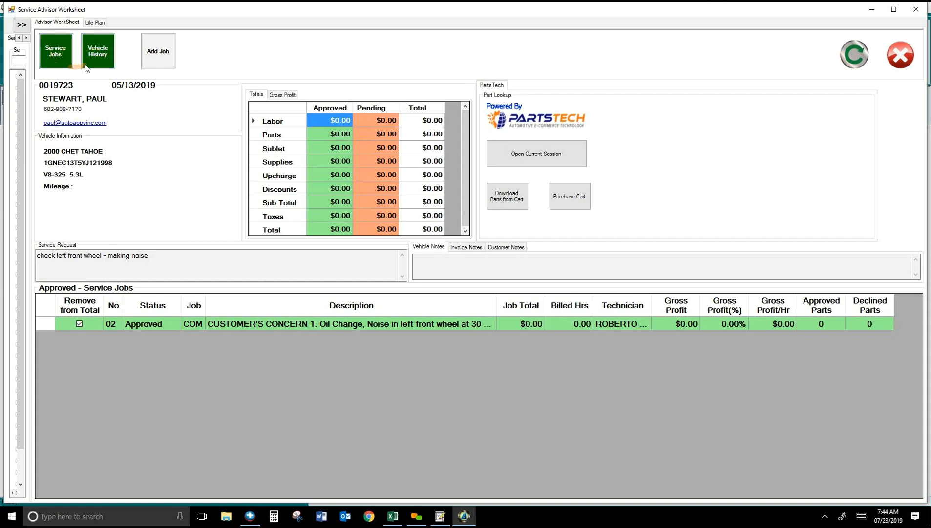
pyautogui.click(98, 55)
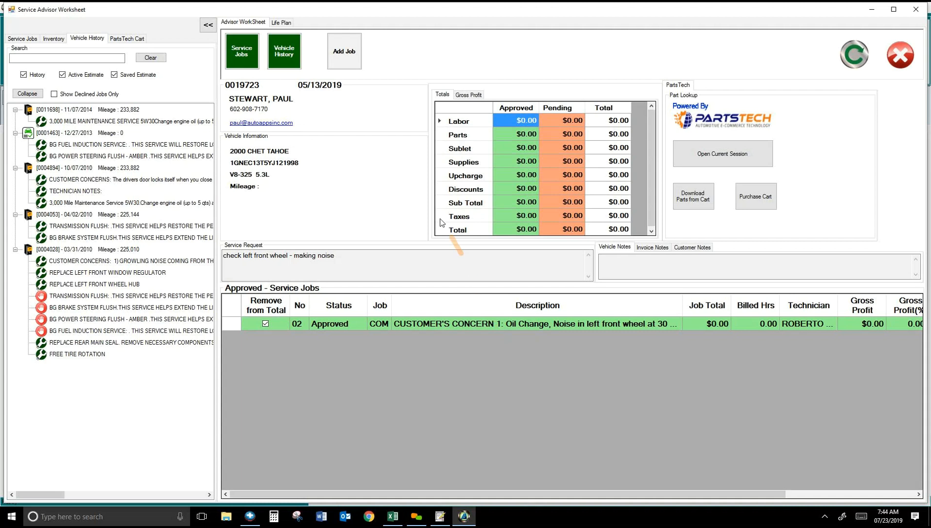
pyautogui.moveTo(67, 122); pyautogui.dragTo(491, 371)
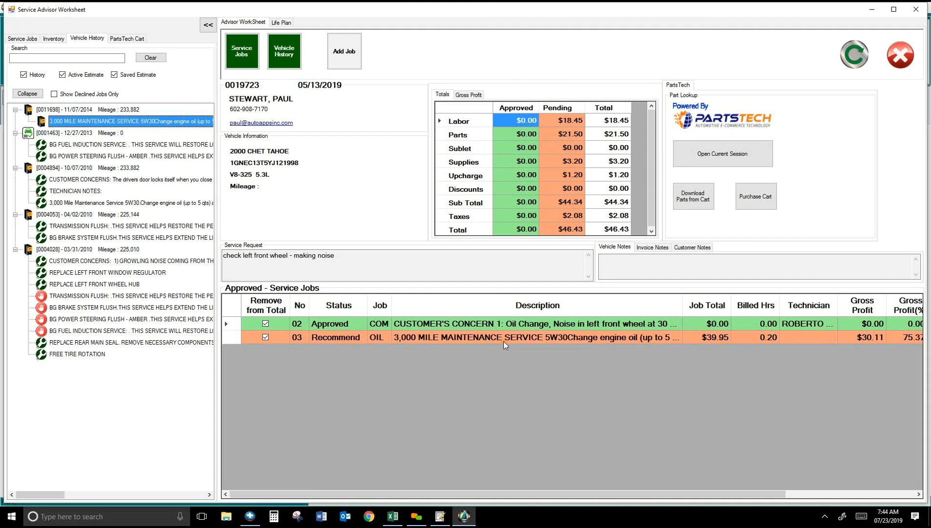
pyautogui.doubleClick(336, 338)
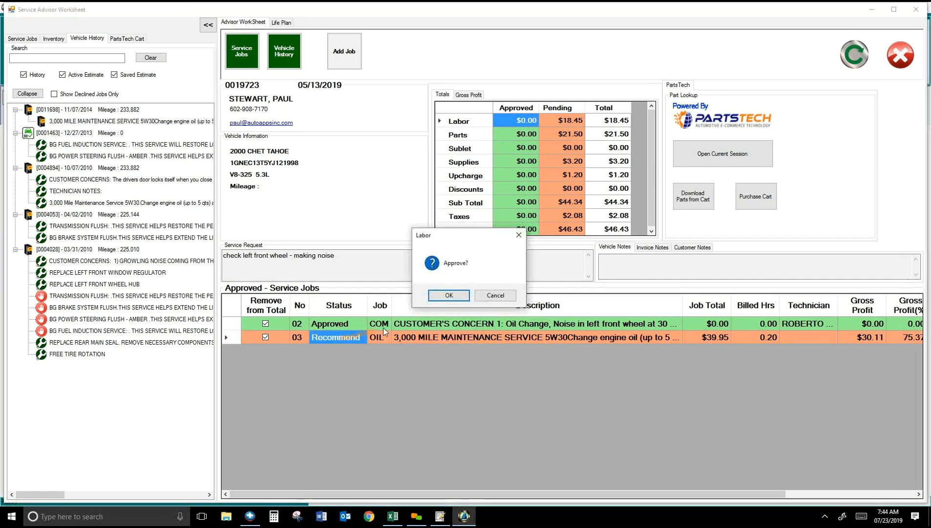
pyautogui.click(458, 300)
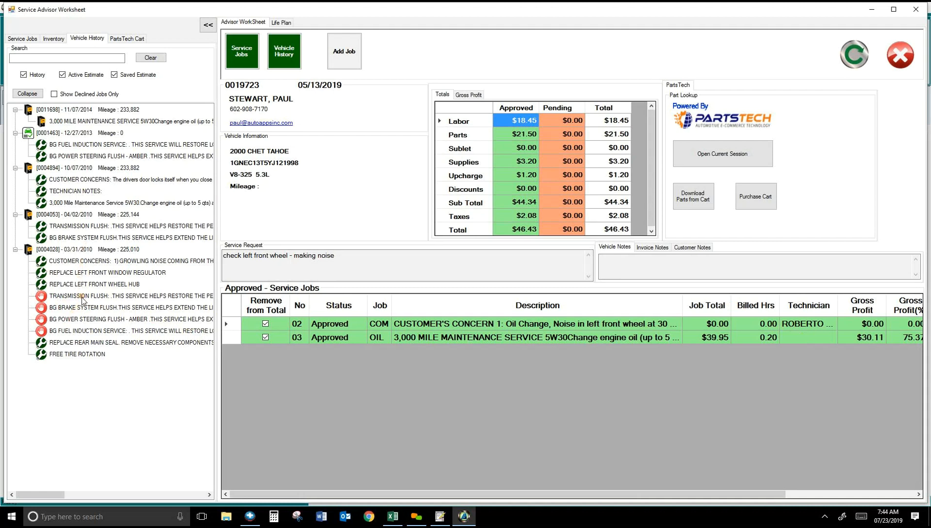
# Review only the declined jobs in the vehicle history, and add the declined BG Power Steering Flush - Amber of 03/31/2010 from the full history
pyautogui.click(53, 94)
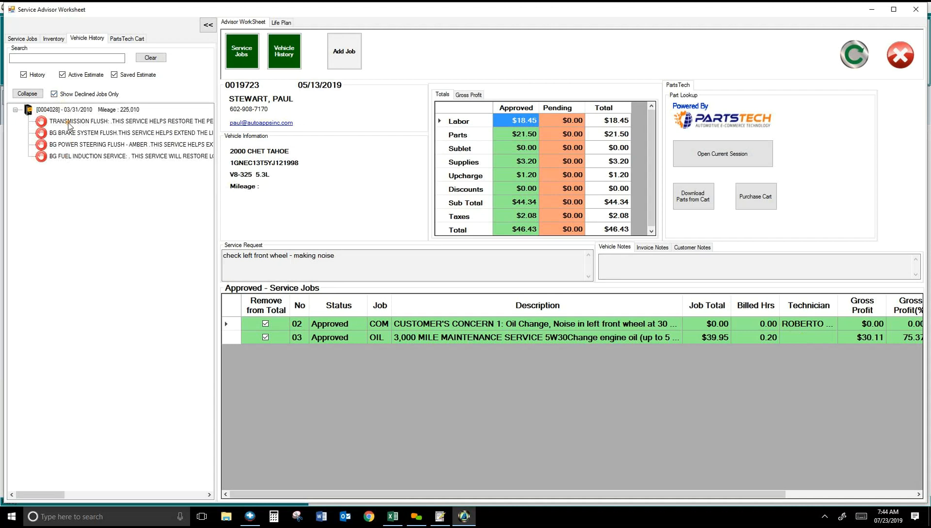
pyautogui.click(54, 93)
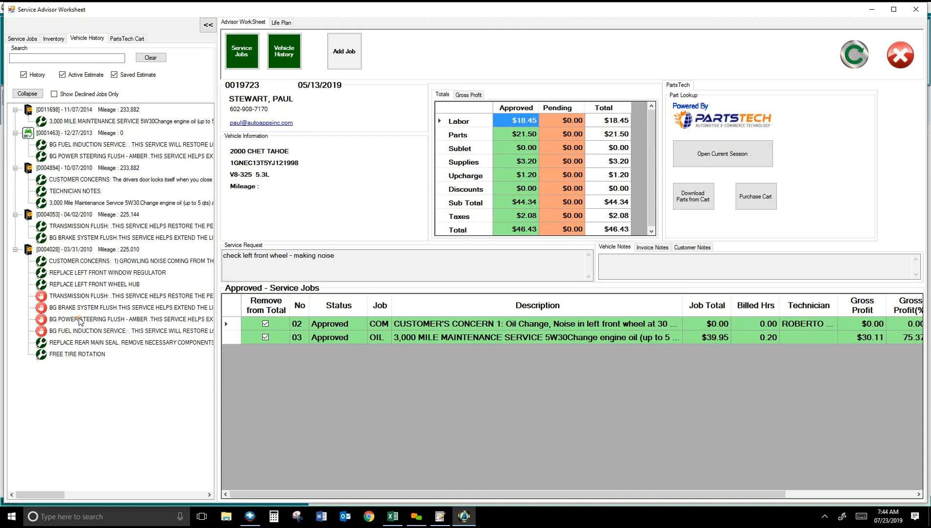
pyautogui.moveTo(80, 320); pyautogui.dragTo(551, 352)
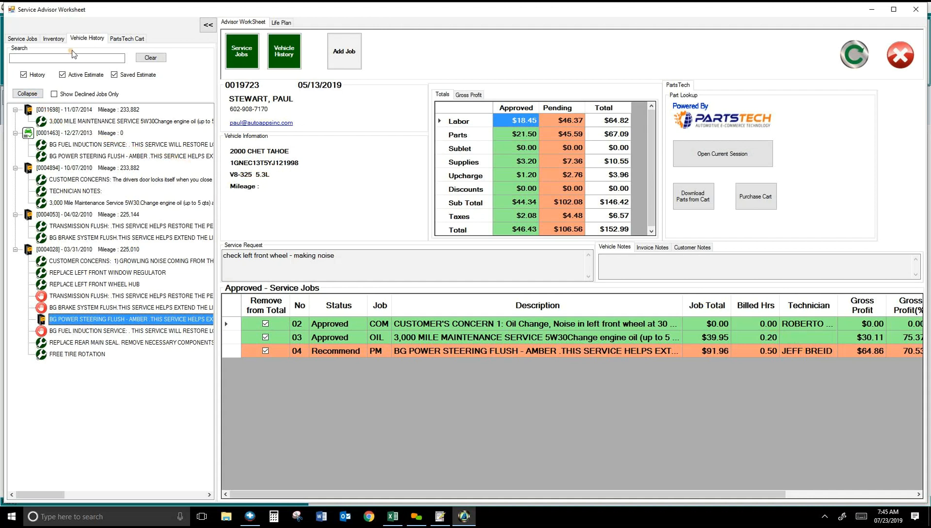
# Add the Alignment Check job from the ALIGNMENT category of the service jobs to the worksheet and approve it
pyautogui.click(27, 40)
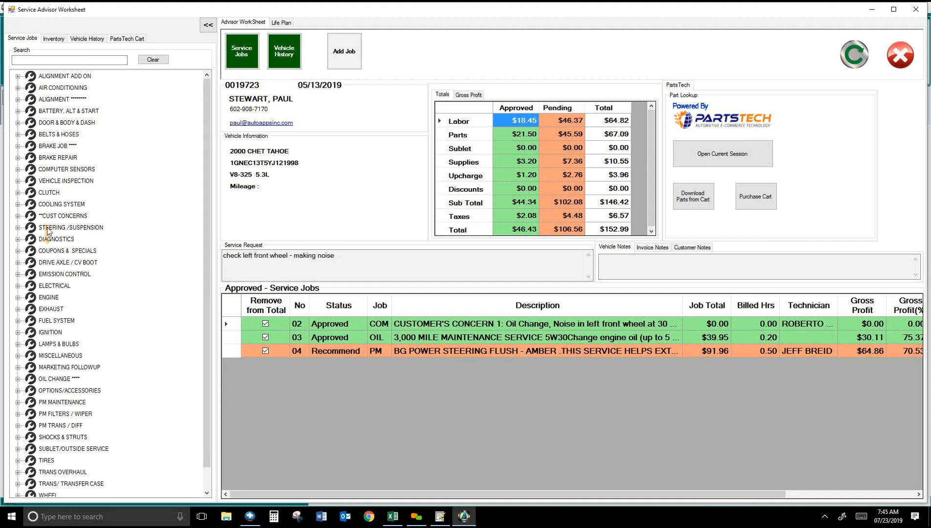
pyautogui.click(18, 100)
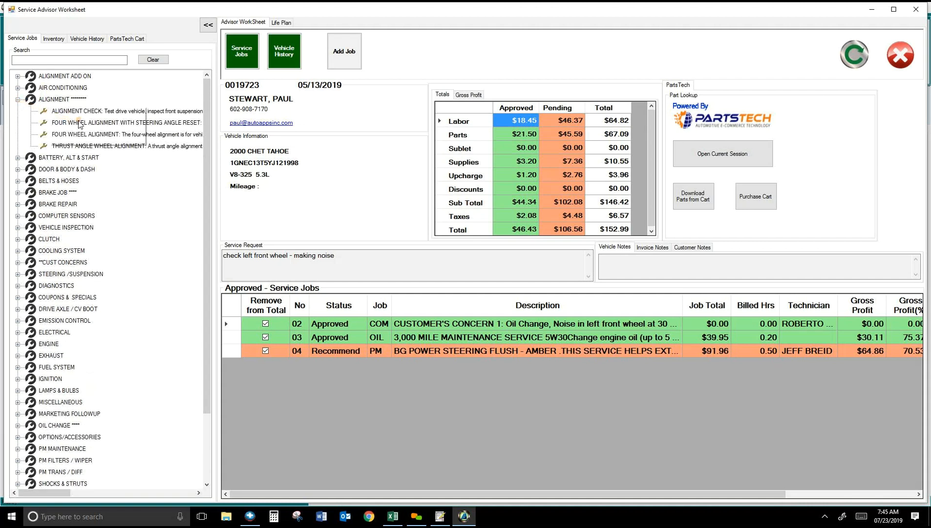
pyautogui.moveTo(90, 113); pyautogui.dragTo(488, 386)
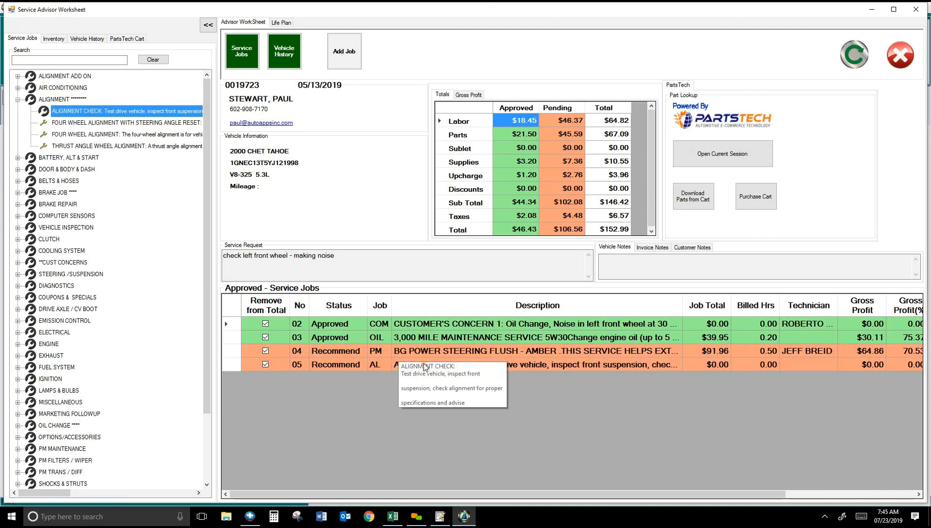
pyautogui.doubleClick(336, 365)
pyautogui.click(449, 296)
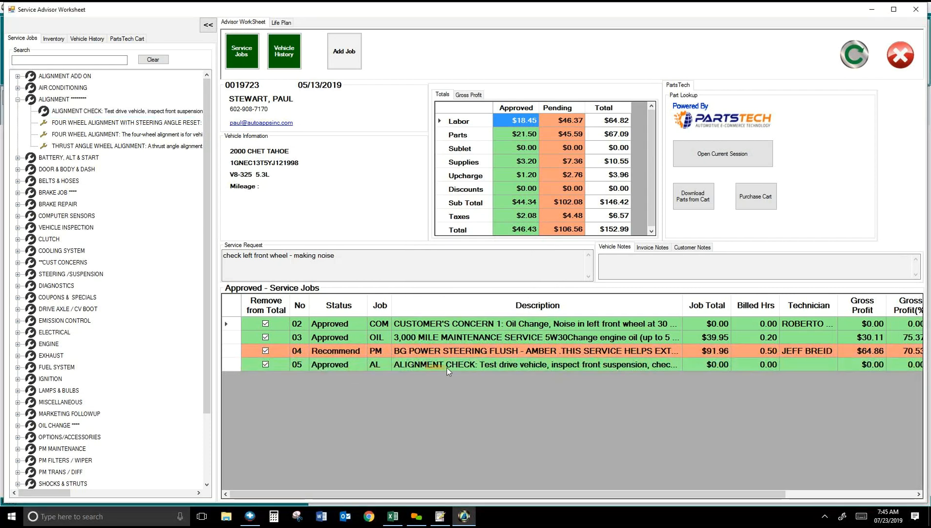
pyautogui.click(208, 26)
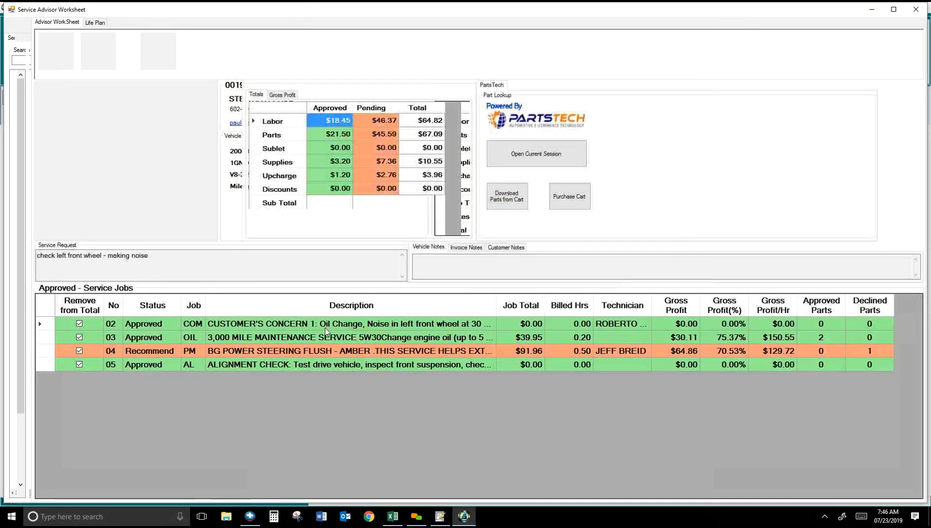
# Examine the labor charge, technician choices and description of job 03 in its parts and labor details, leaving without updating
pyautogui.doubleClick(303, 341)
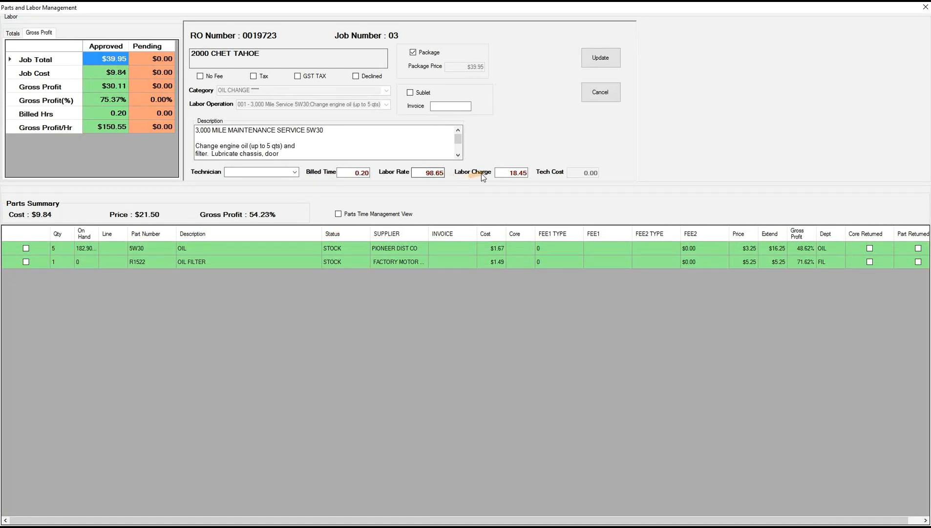
pyautogui.click(508, 175)
pyautogui.click(294, 172)
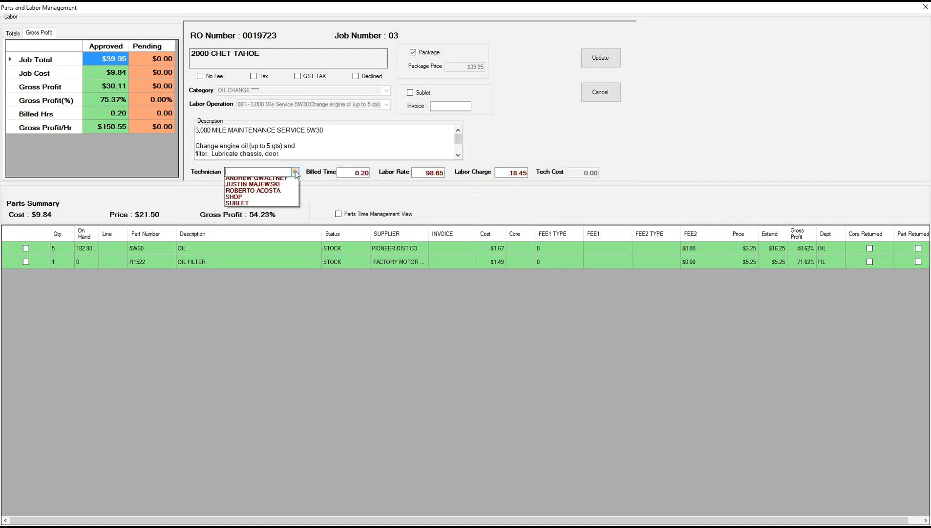
pyautogui.click(296, 171)
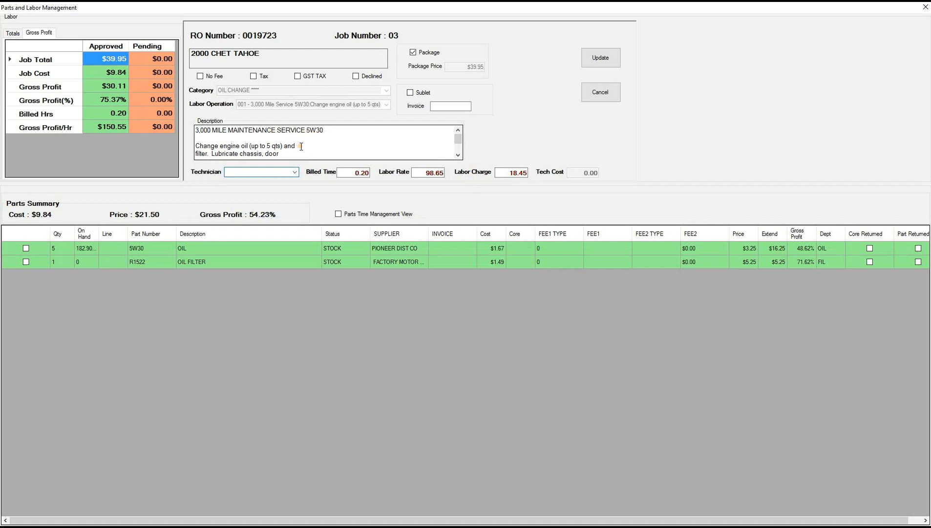
pyautogui.click(459, 155)
pyautogui.click(459, 155)
pyautogui.moveTo(459, 143); pyautogui.dragTo(457, 126)
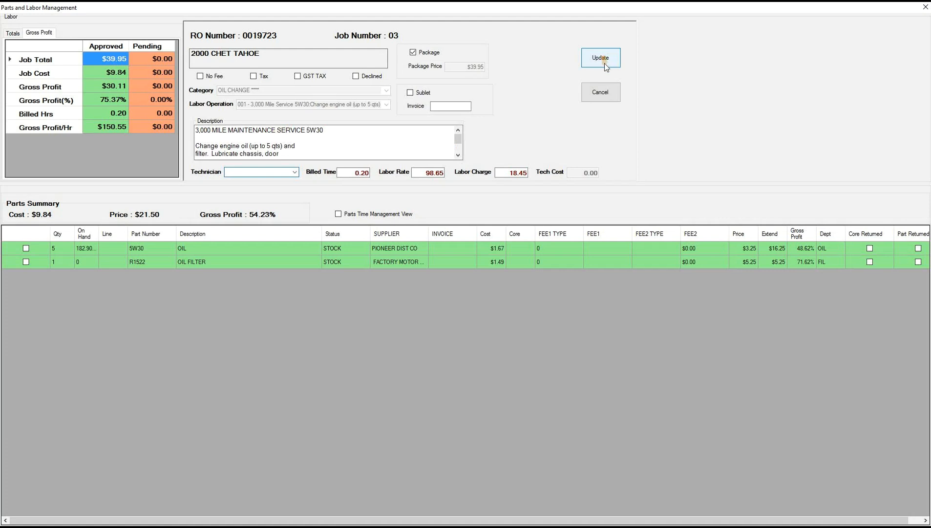
pyautogui.click(600, 93)
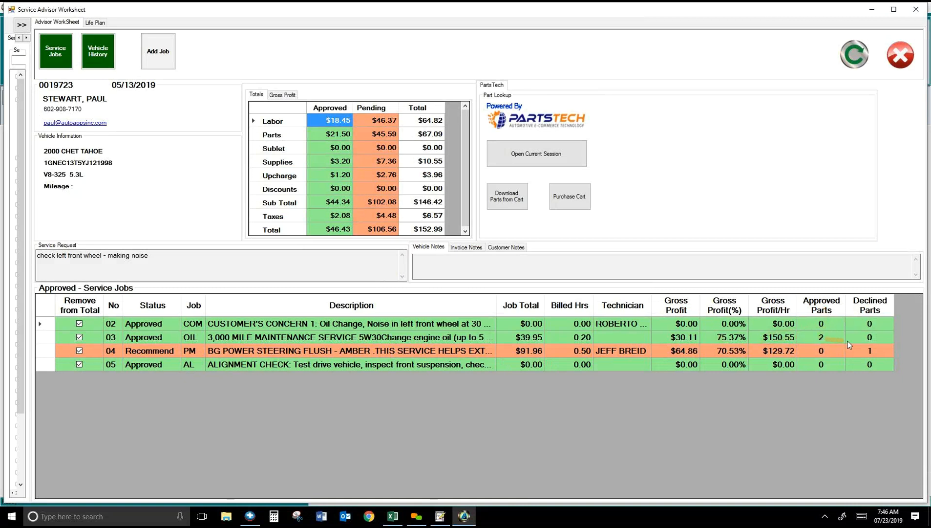
# Check job 03's approved parts and the worksheet's gross profit breakdown, returning to the totals
pyautogui.click(823, 337)
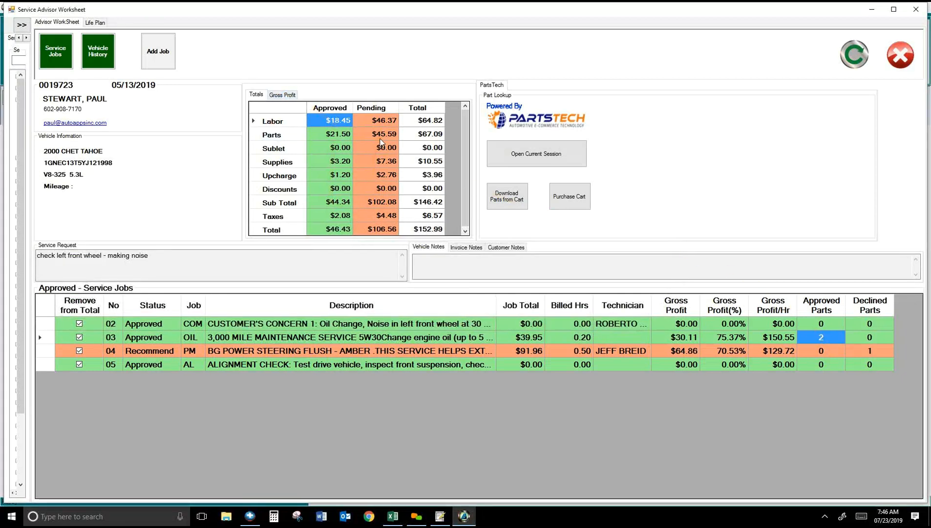
pyautogui.click(285, 96)
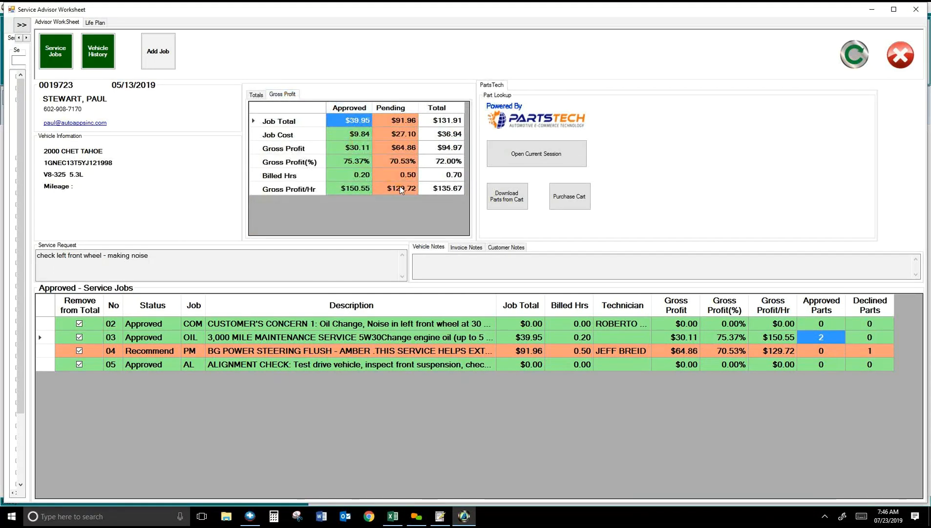
pyautogui.click(257, 95)
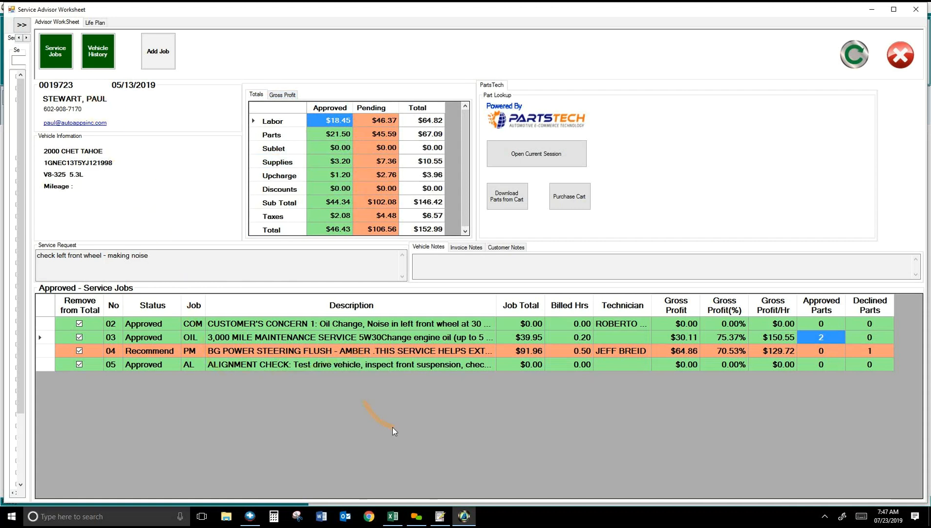
# Switch to R.O. Writer, check the parts and labor of the 2000 CHET TAHOE repair order, and return to the Service Connect worksheet
pyautogui.moveTo(440, 518)
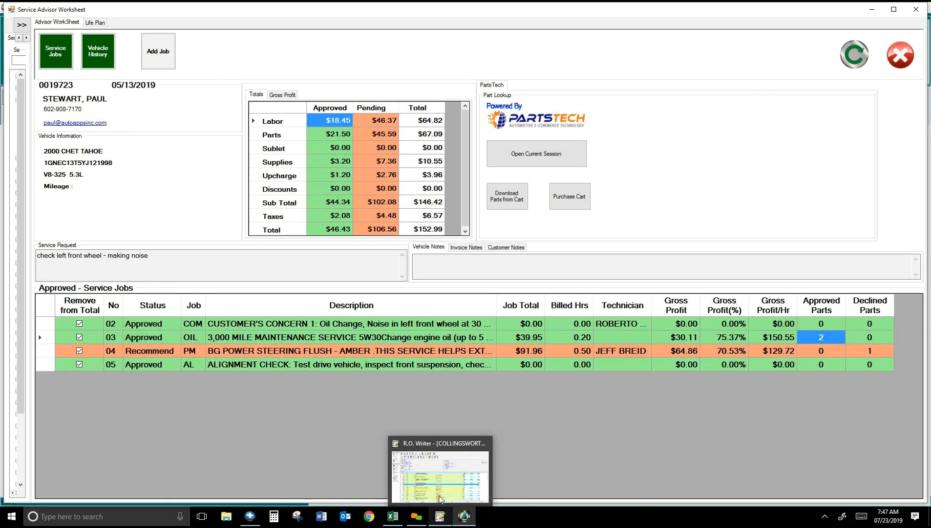
pyautogui.click(440, 498)
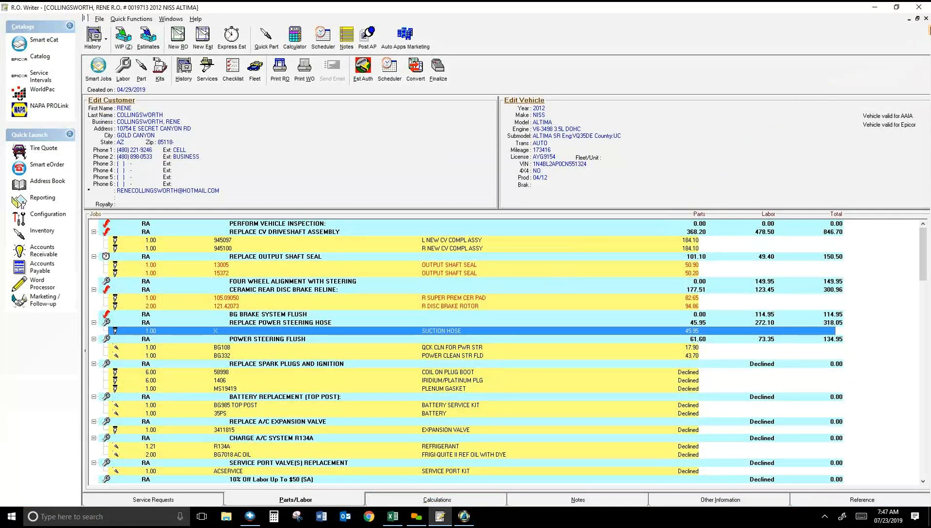
pyautogui.click(926, 19)
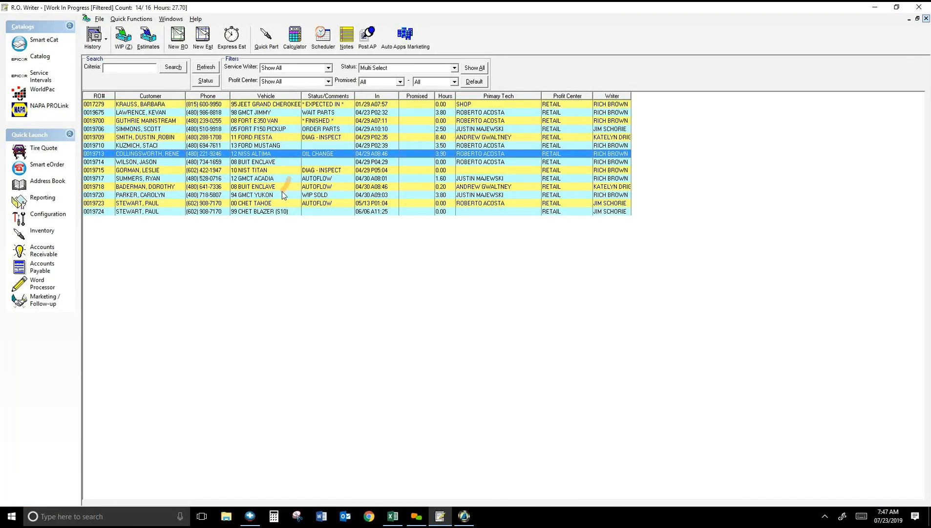
pyautogui.click(270, 203)
pyautogui.doubleClick(271, 203)
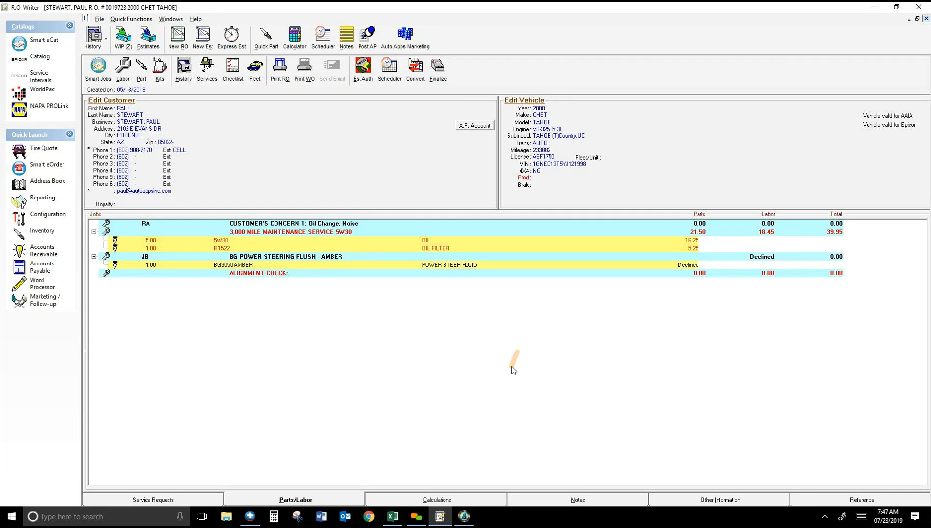
pyautogui.click(465, 517)
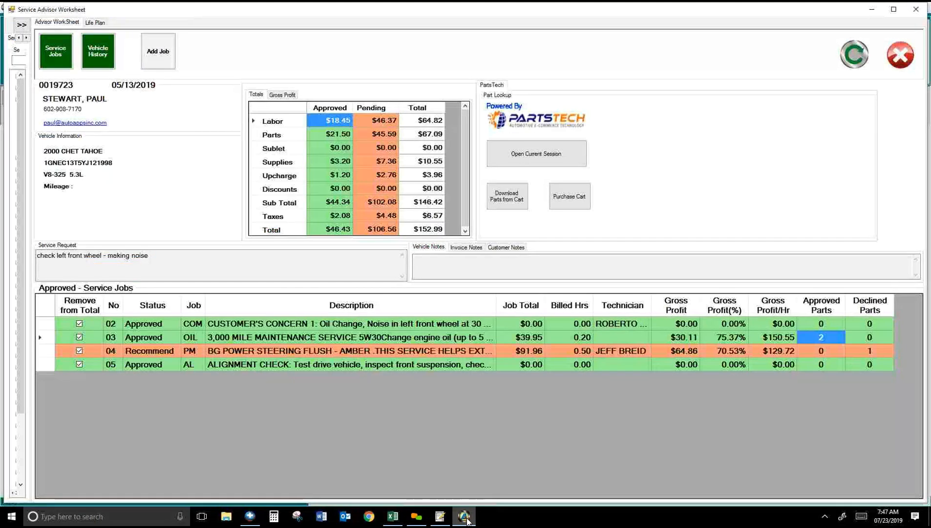
# Search the service jobs for "alignment", and add the Four Wheel Alignment with Steering Angle Reset job to the worksheet as approved
pyautogui.click(57, 53)
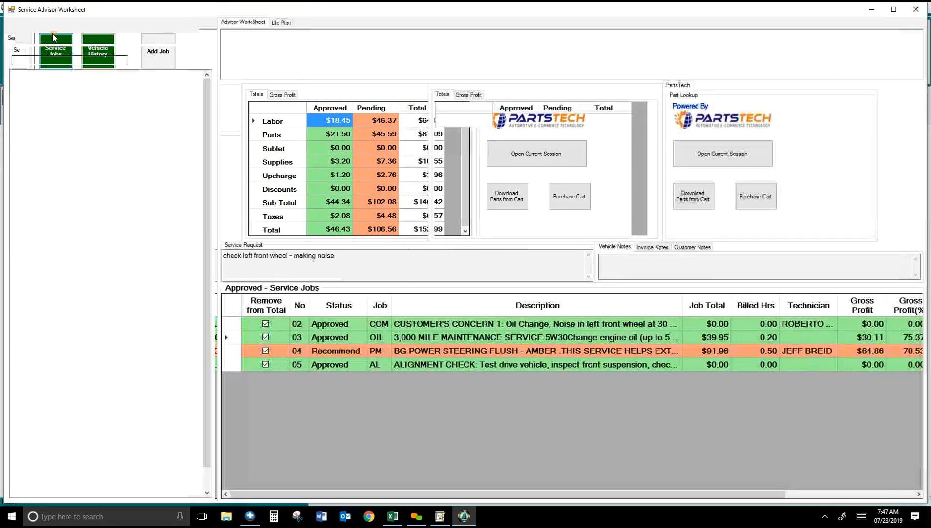
pyautogui.click(16, 60)
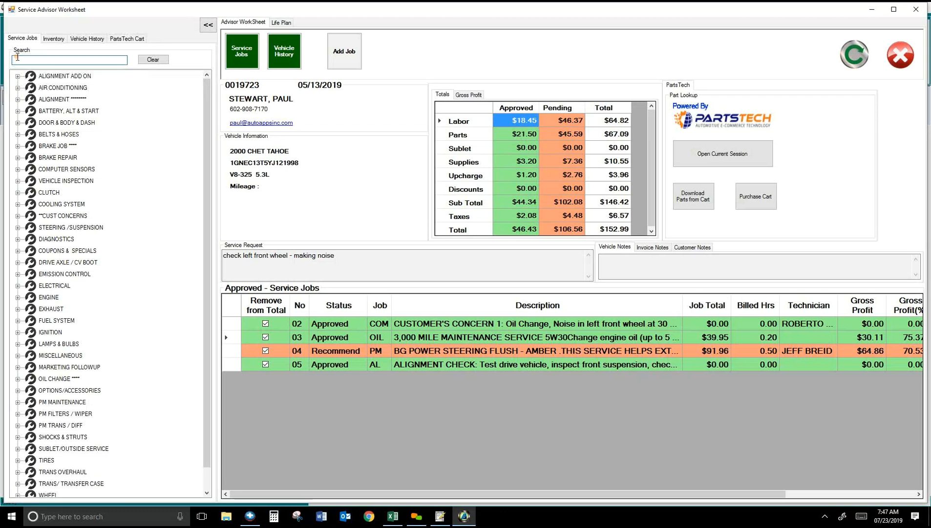
pyautogui.write('alignment')
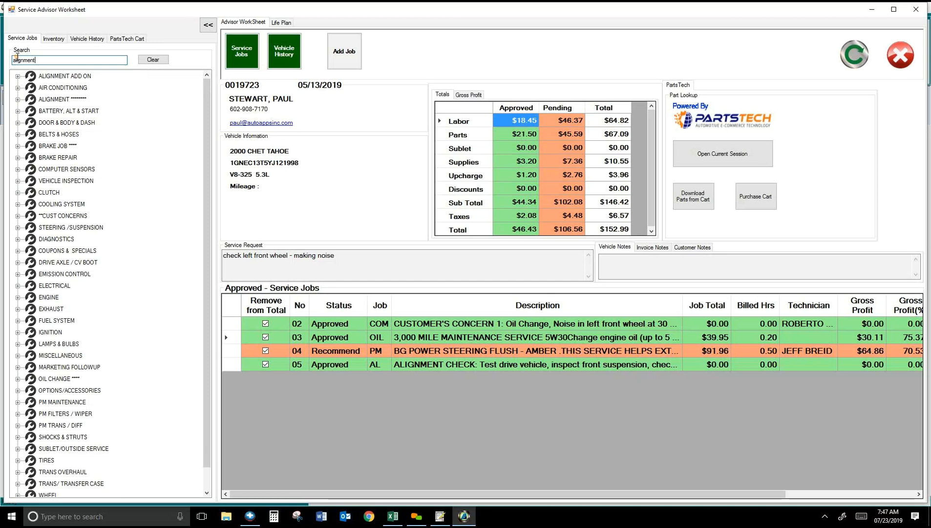
pyautogui.press('Return')
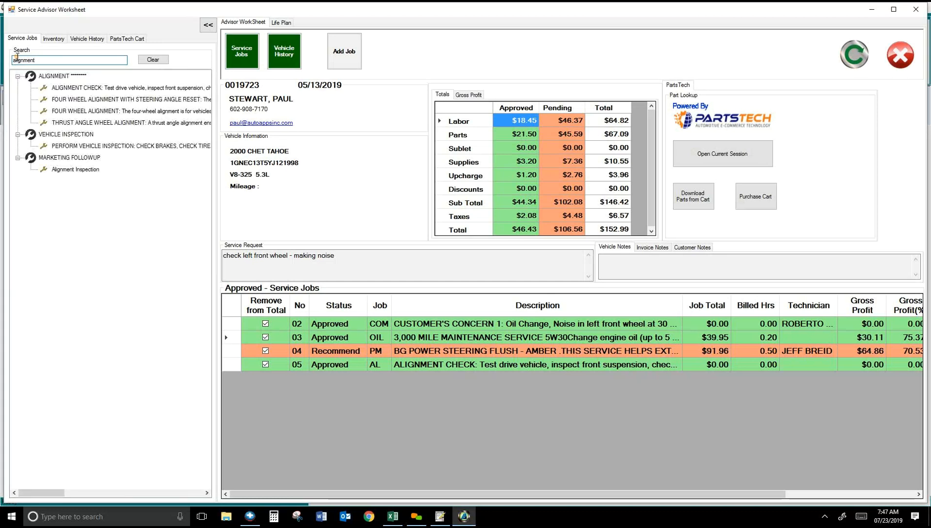
pyautogui.moveTo(80, 110)
pyautogui.moveTo(83, 104); pyautogui.dragTo(512, 413)
pyautogui.click(336, 378)
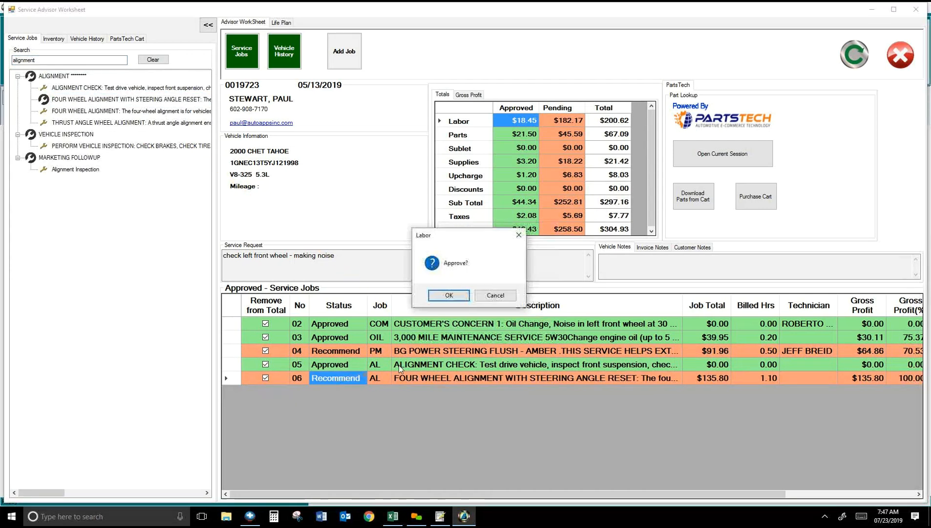
pyautogui.click(449, 295)
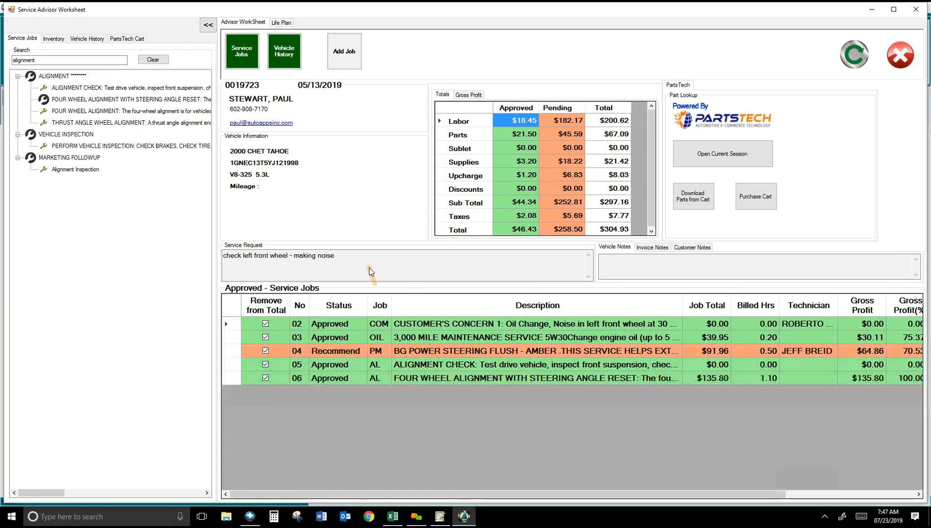
# Search the service jobs for "flush", and add the PM Maintenance Coolant Power Flush job to the worksheet as recommended
pyautogui.doubleClick(45, 60)
pyautogui.write('flush')
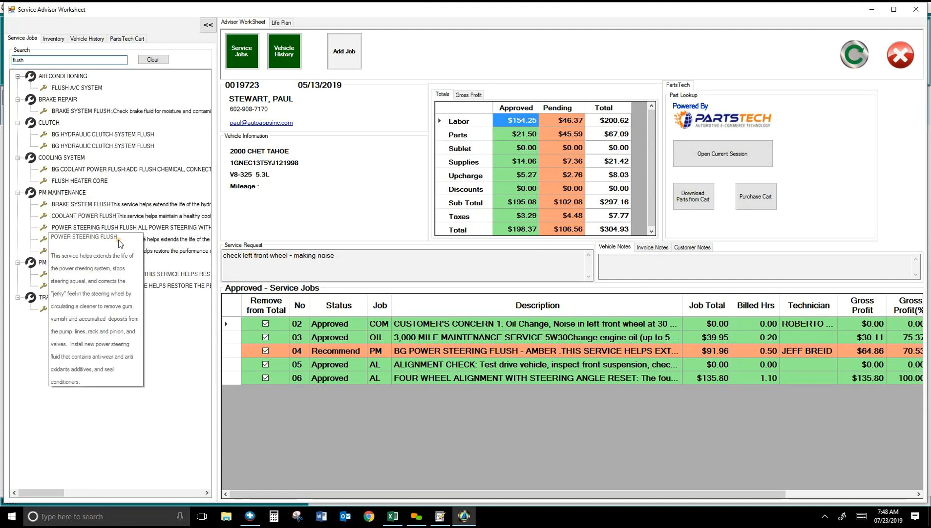
pyautogui.click(121, 217)
pyautogui.moveTo(121, 218); pyautogui.dragTo(514, 408)
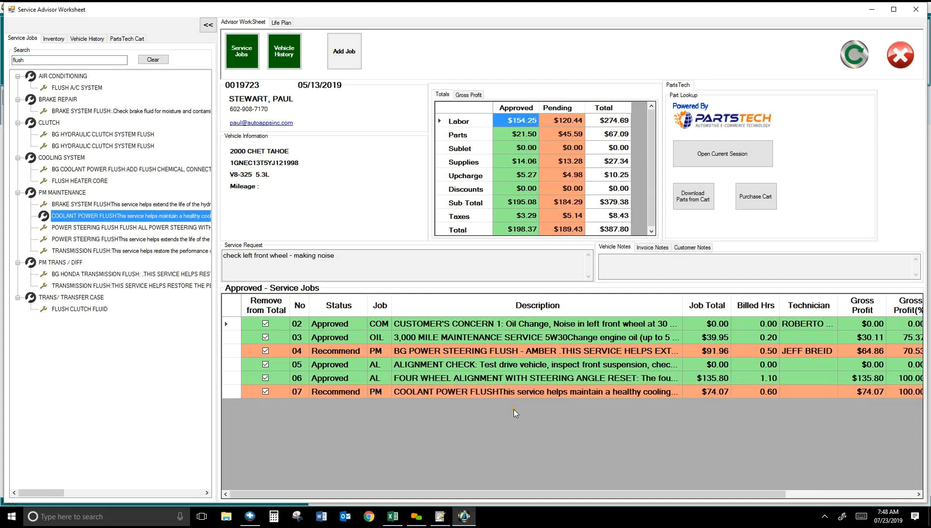
# In R.O. Writer, refresh the parts and labor, move BG Power Steering Flush below Coolant Power Flush, and return to the Service Connect worksheet
pyautogui.click(440, 515)
pyautogui.rightClick(379, 354)
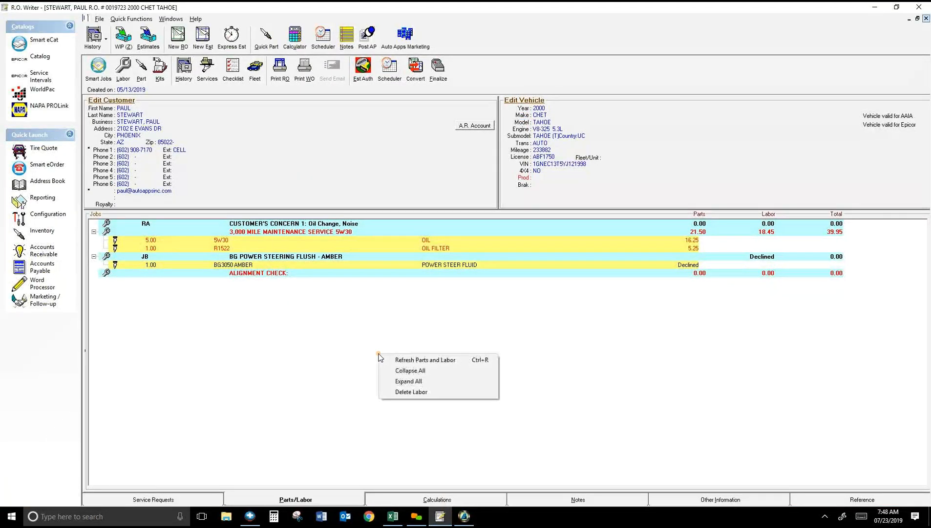
pyautogui.click(411, 360)
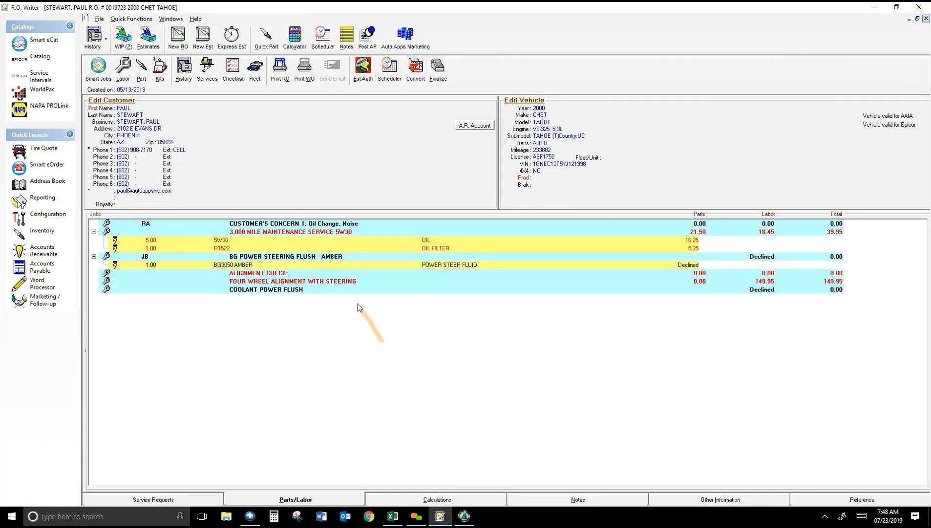
pyautogui.moveTo(314, 259); pyautogui.dragTo(314, 307)
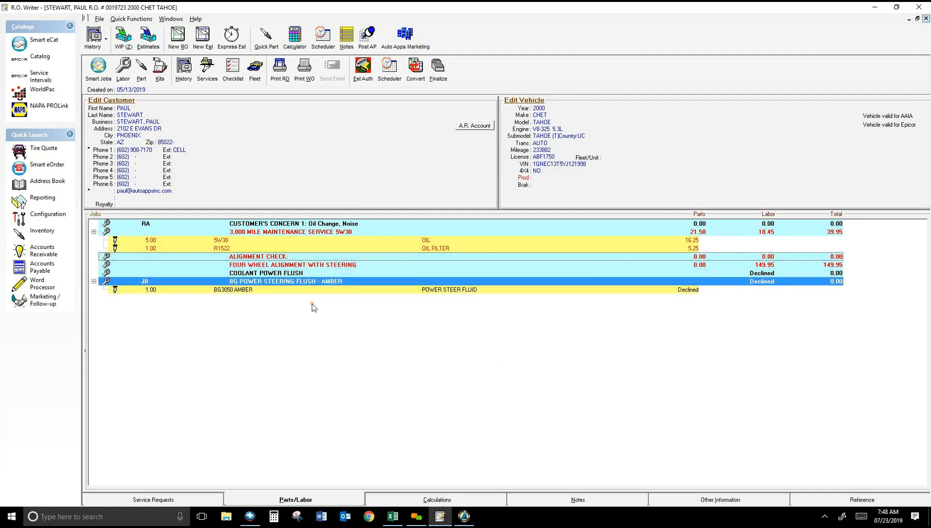
pyautogui.moveTo(464, 516)
pyautogui.click(434, 478)
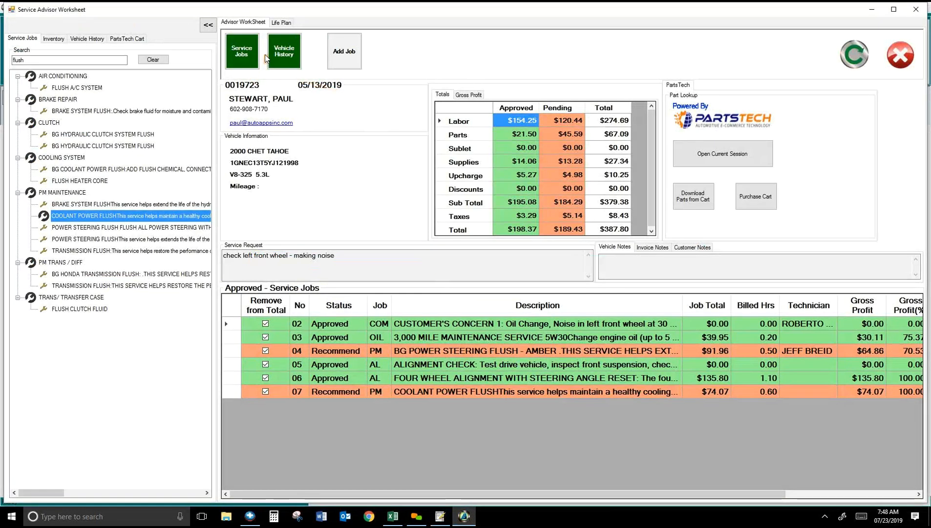
# Collapse the job search list, and add a new job in the **CUST CONCERNS category with the description "Needs front tires 2/32"
pyautogui.click(208, 24)
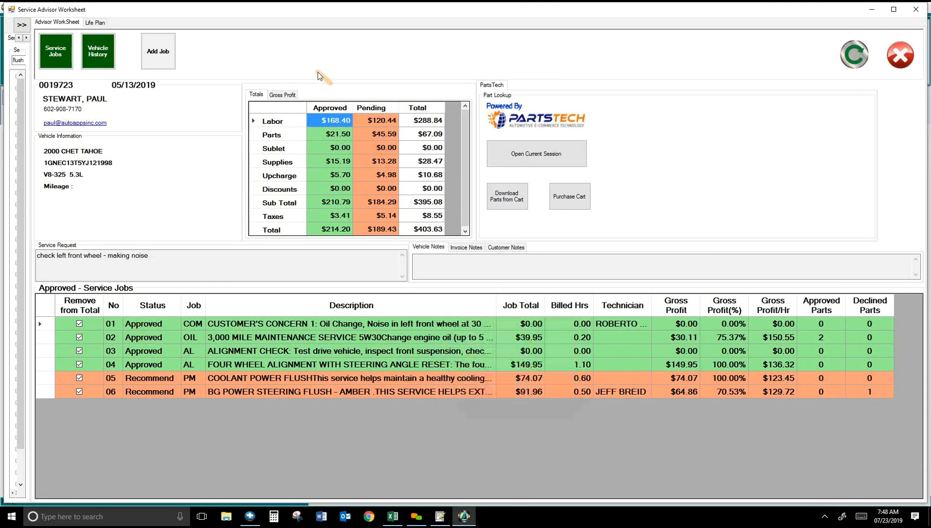
pyautogui.click(165, 55)
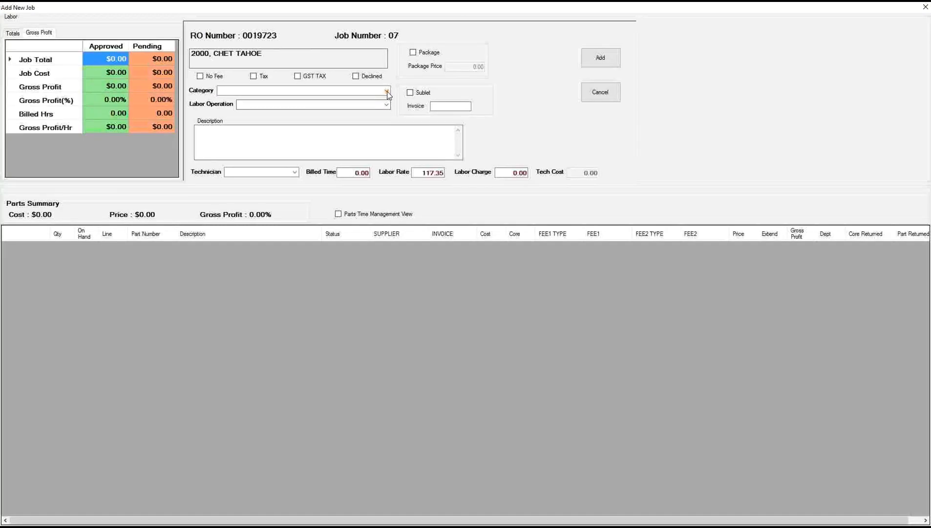
pyautogui.click(386, 91)
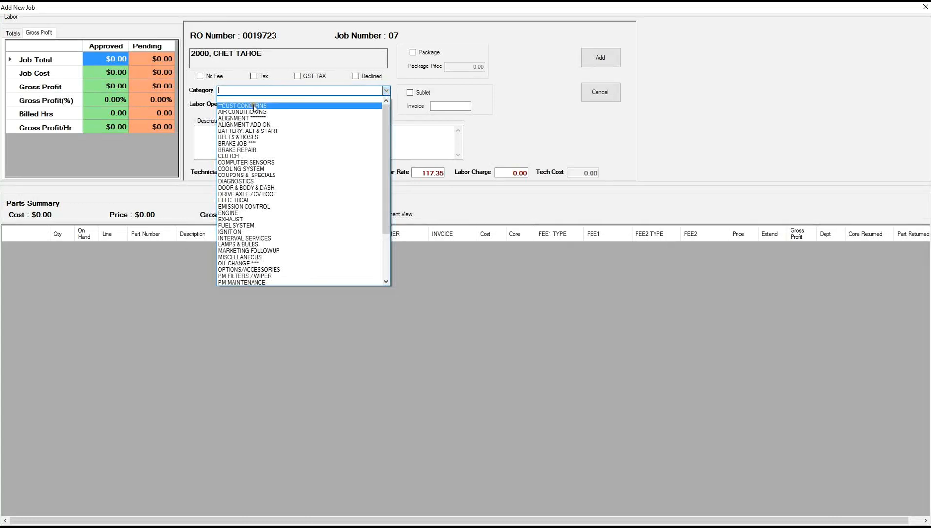
pyautogui.click(247, 106)
pyautogui.click(386, 104)
pyautogui.click(386, 105)
pyautogui.click(239, 132)
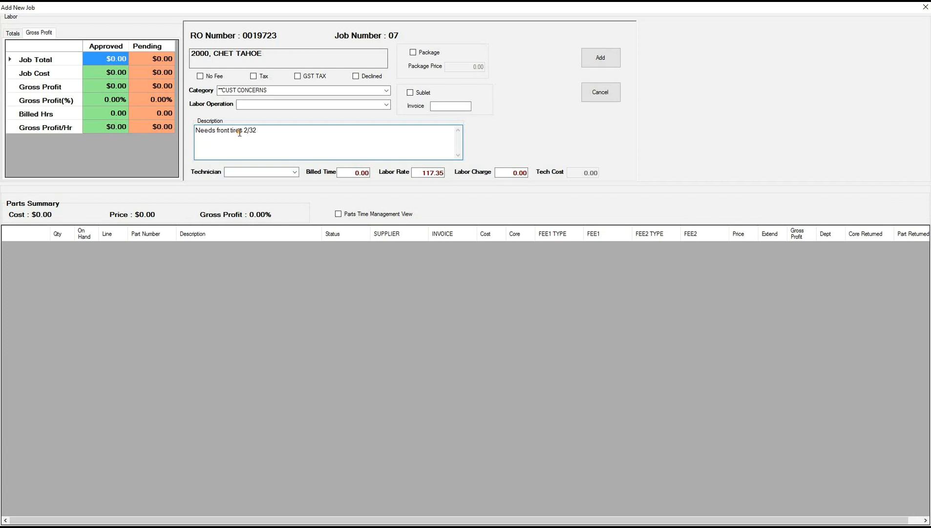
pyautogui.click(602, 59)
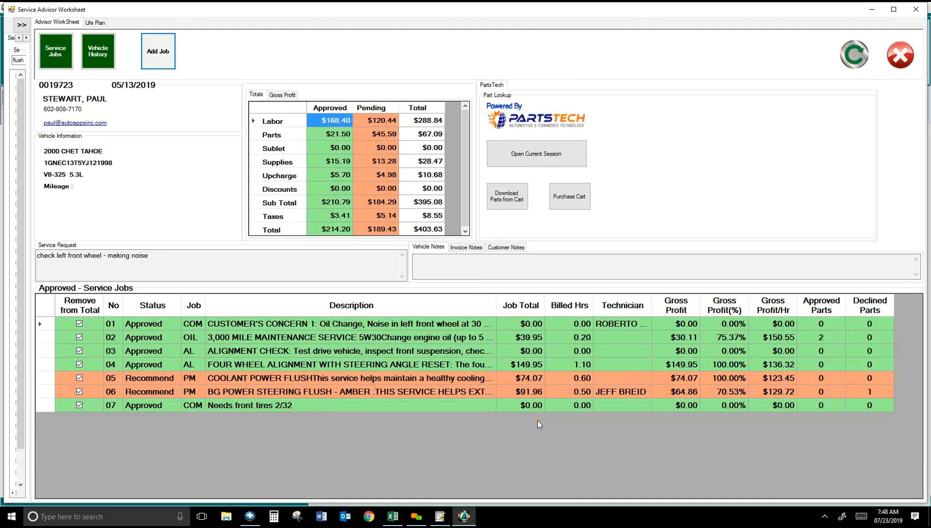
# Assign a technician to the "Needs front tires 2/32" job and set its billed time to 2 hours
pyautogui.doubleClick(276, 405)
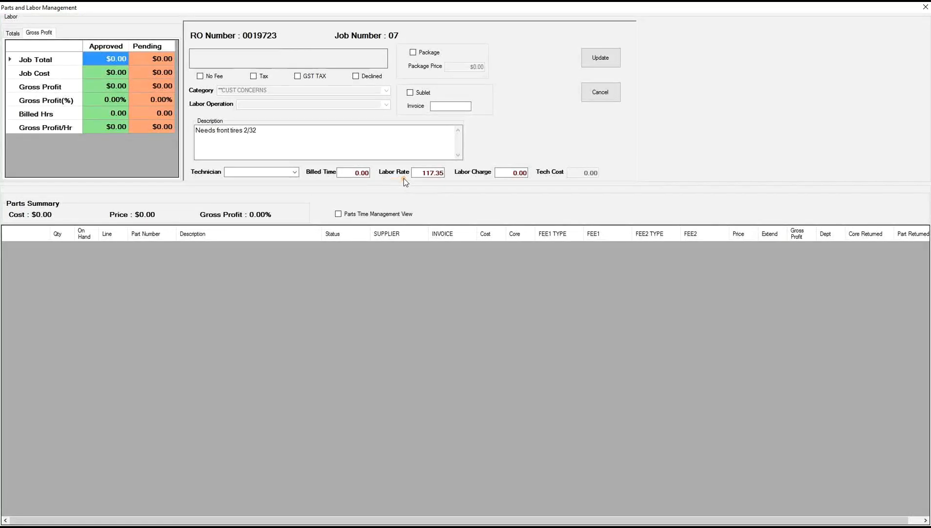
pyautogui.click(296, 171)
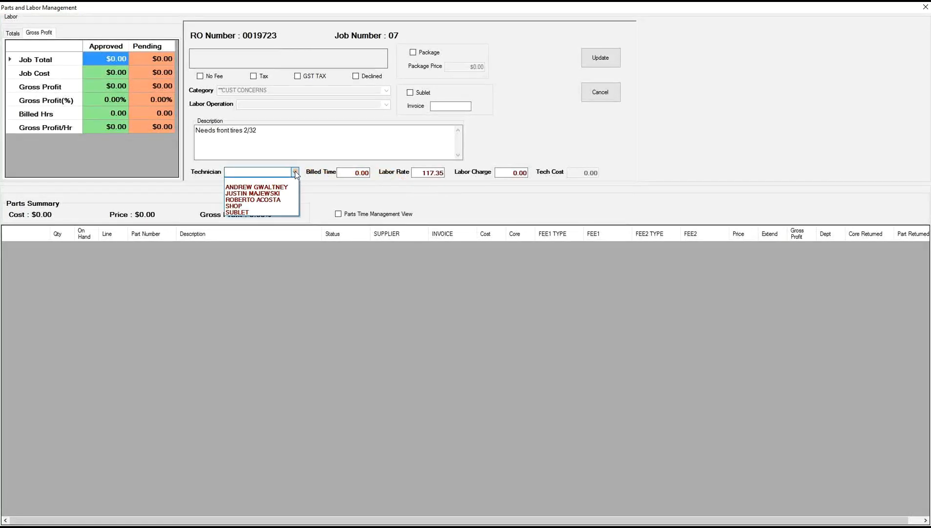
pyautogui.click(273, 200)
pyautogui.click(353, 173)
pyautogui.doubleClick(353, 173)
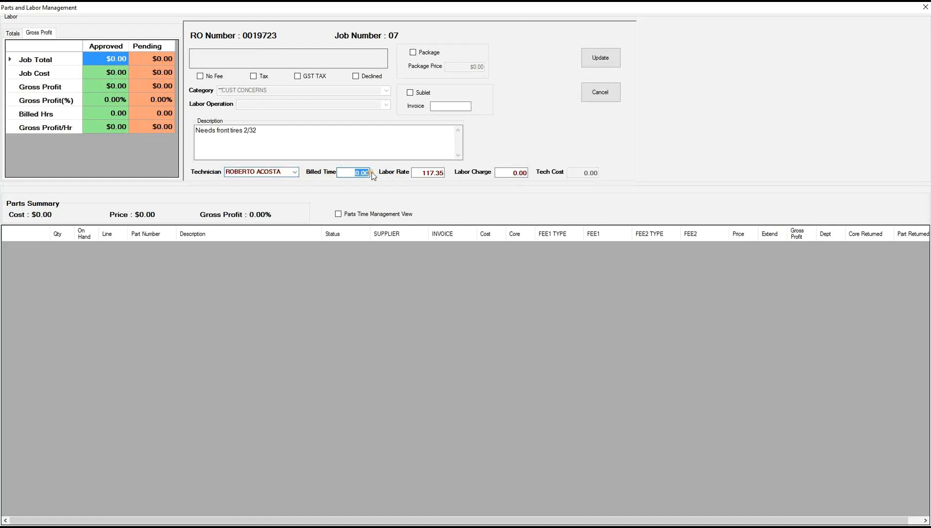
pyautogui.write('2')
pyautogui.click(417, 175)
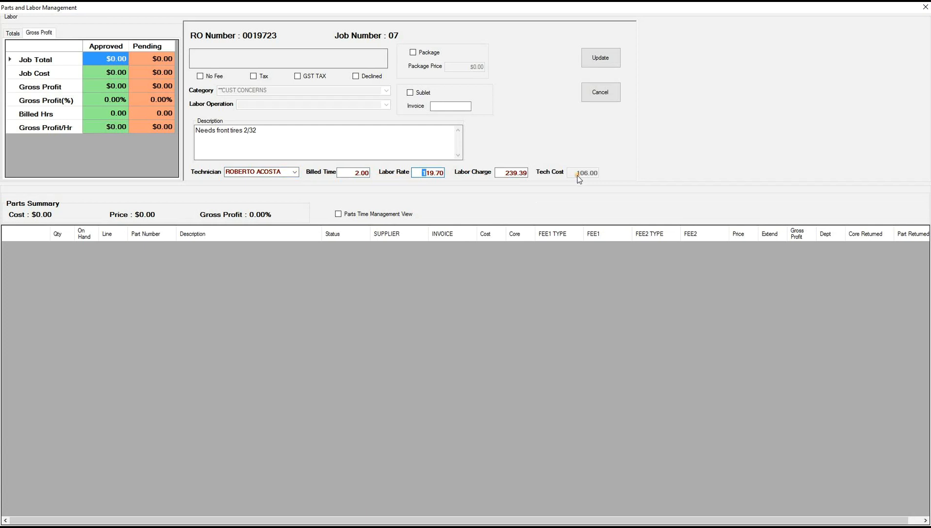
# Try a billed time of 3 hours on the front tires job, and discard all edits
pyautogui.click(349, 173)
pyautogui.write('3')
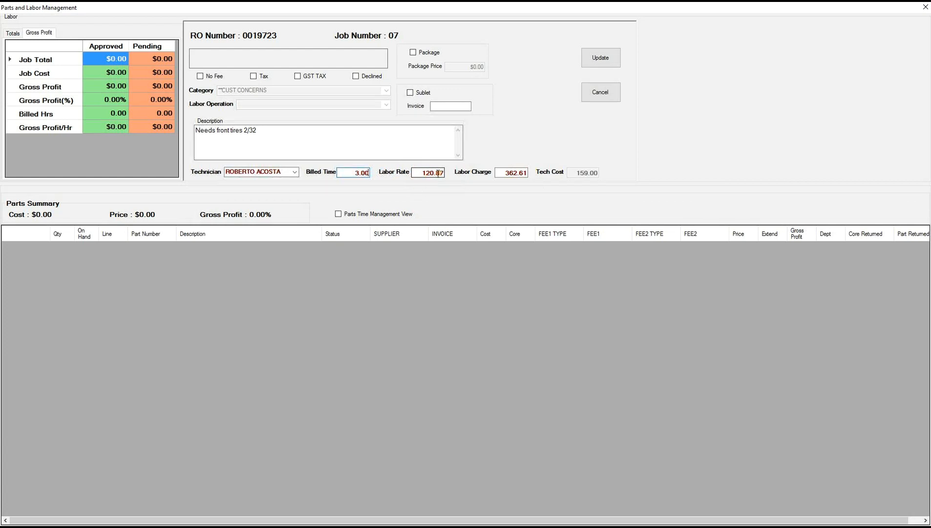
pyautogui.click(602, 95)
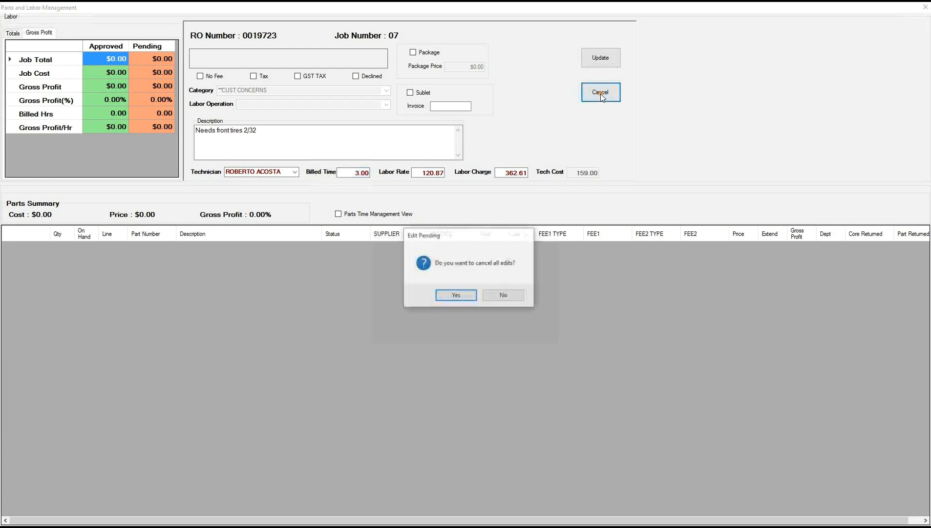
pyautogui.click(459, 295)
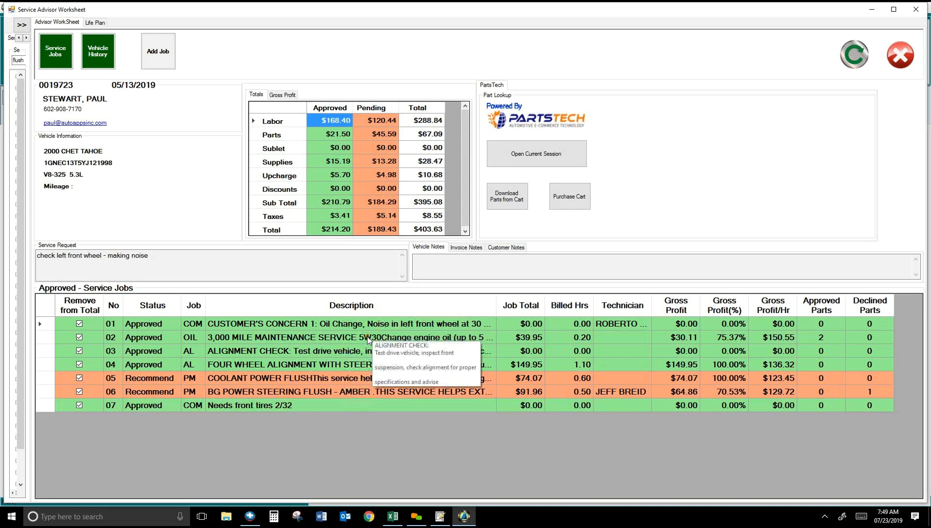
# Review the parts and labor details of the Coolant Power Flush job, leaving without updating
pyautogui.click(281, 378)
pyautogui.doubleClick(281, 378)
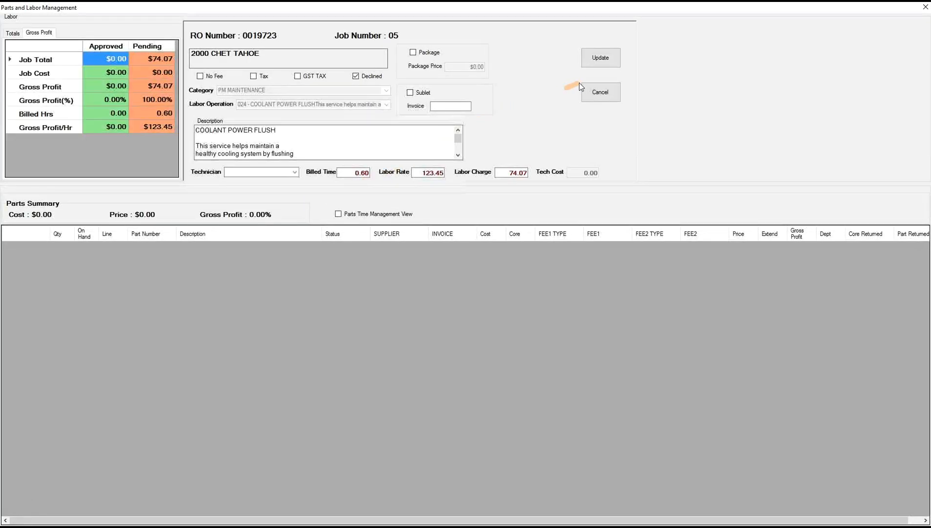
pyautogui.click(597, 92)
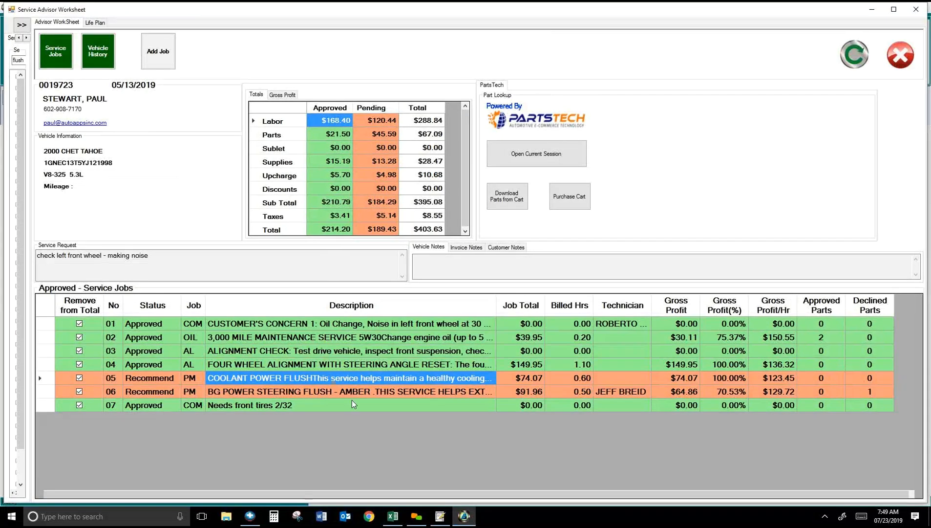
# Review the gross profit, parts and totals of the 3,000 Mile Maintenance Service job, leaving without updating
pyautogui.click(261, 341)
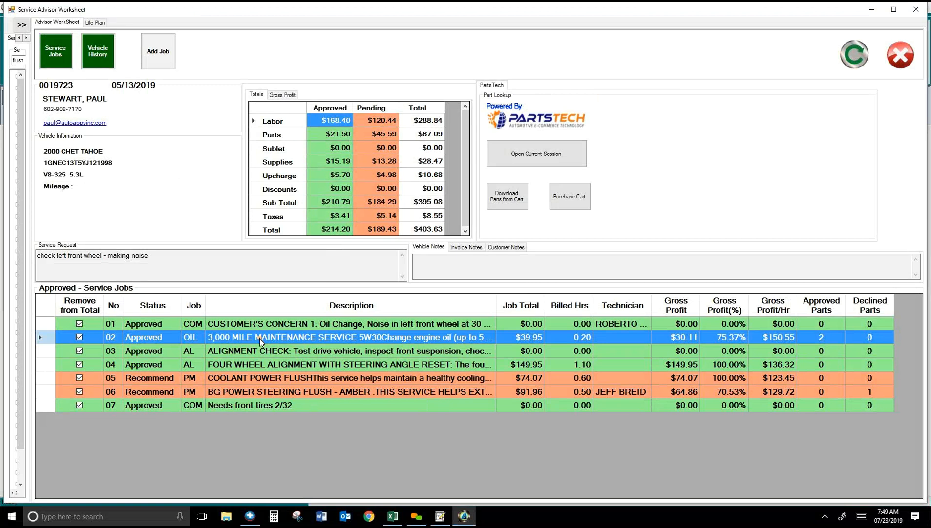
pyautogui.doubleClick(280, 341)
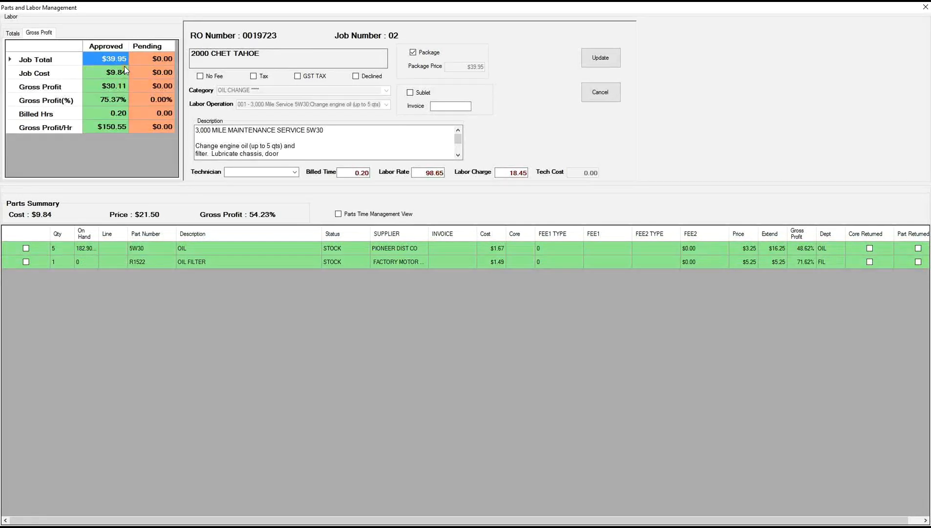
pyautogui.click(13, 33)
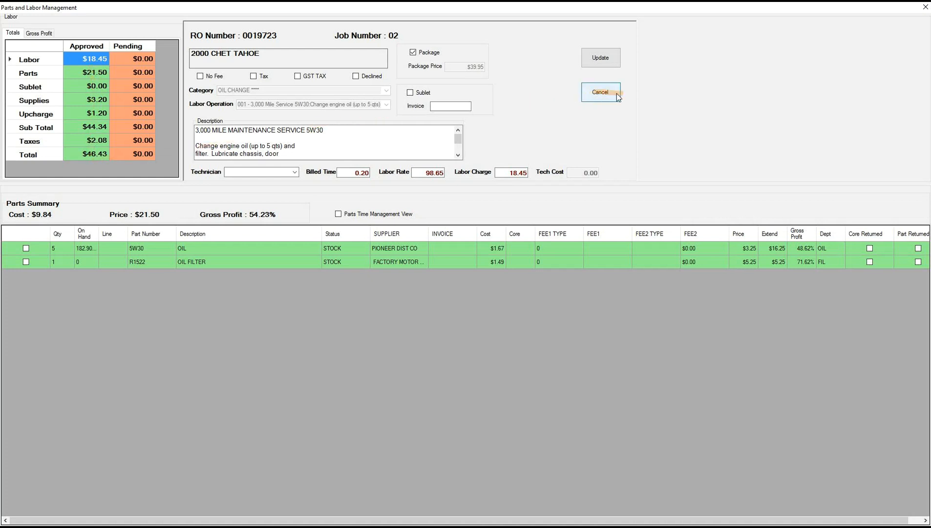
pyautogui.click(601, 94)
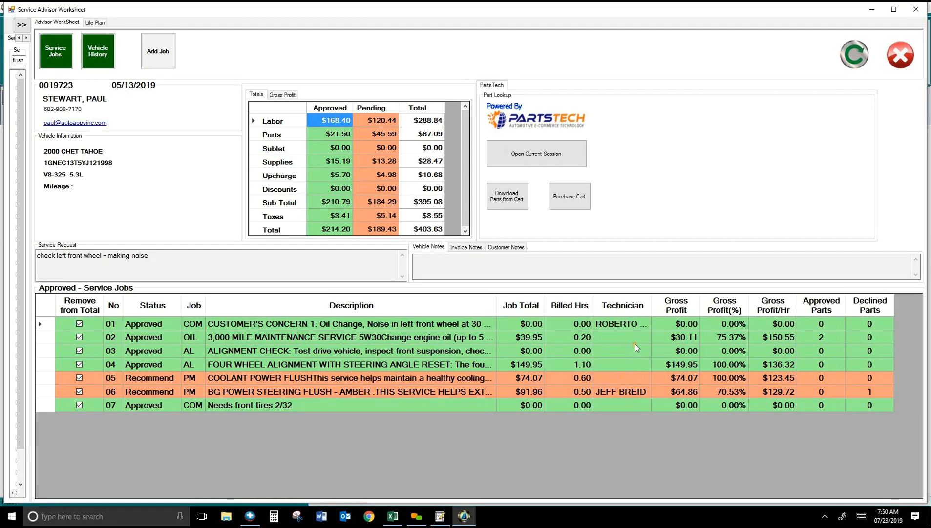
# Assign job 01's technician to the Coolant Power Flush and all unassigned jobs, and reassign the BG Power Steering Flush to that technician
pyautogui.click(631, 376)
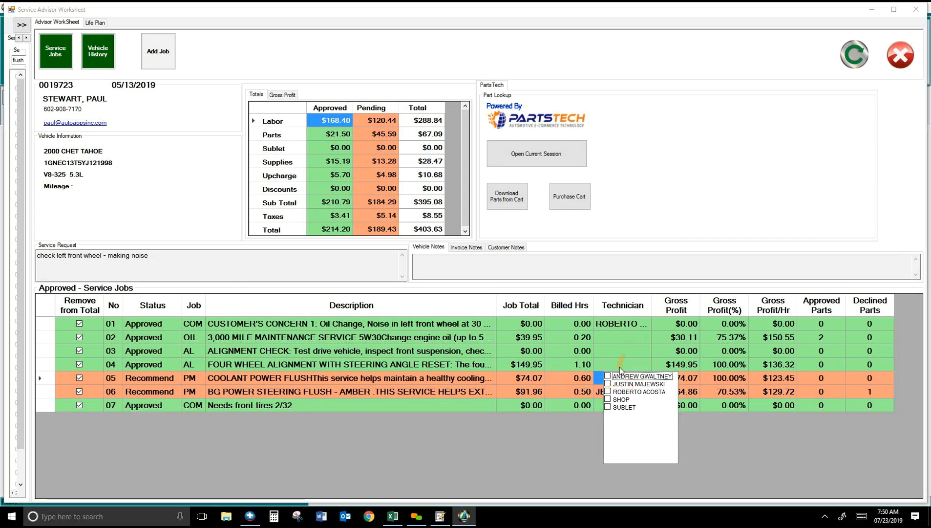
pyautogui.click(608, 393)
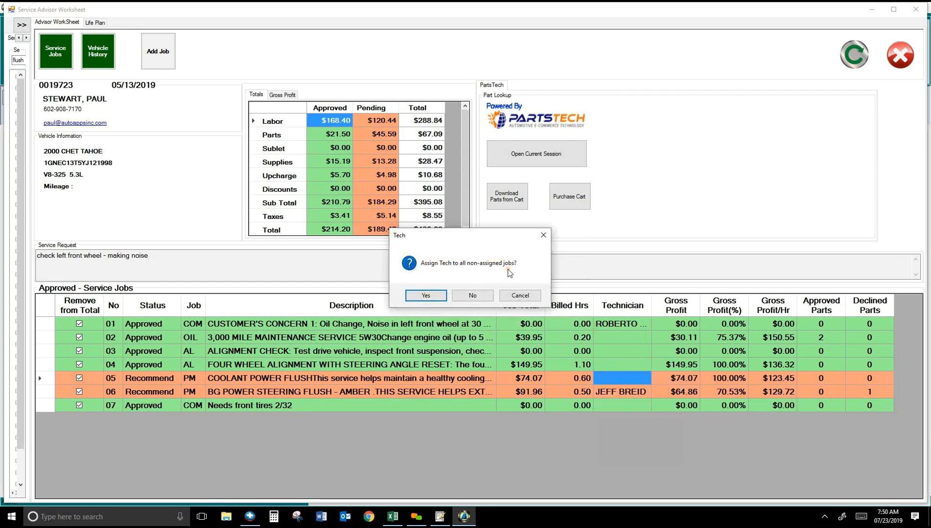
pyautogui.click(426, 296)
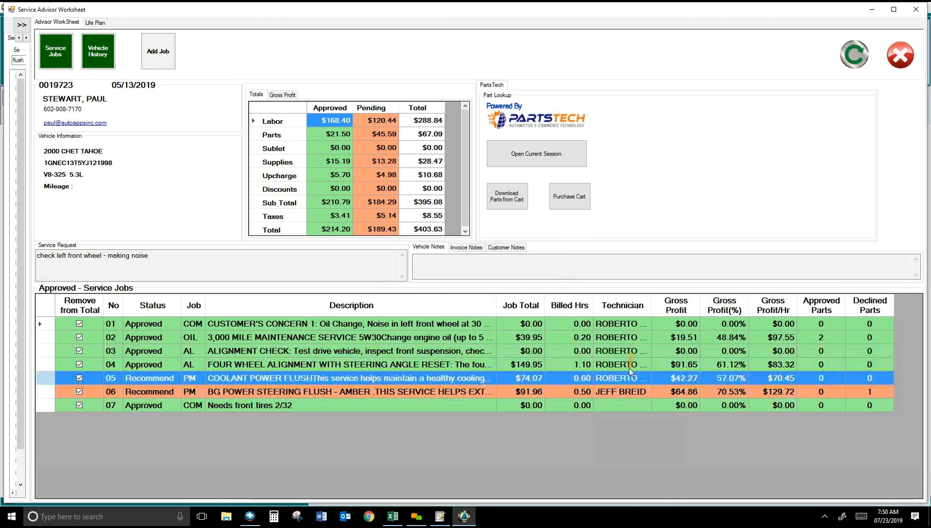
pyautogui.click(624, 395)
pyautogui.click(625, 396)
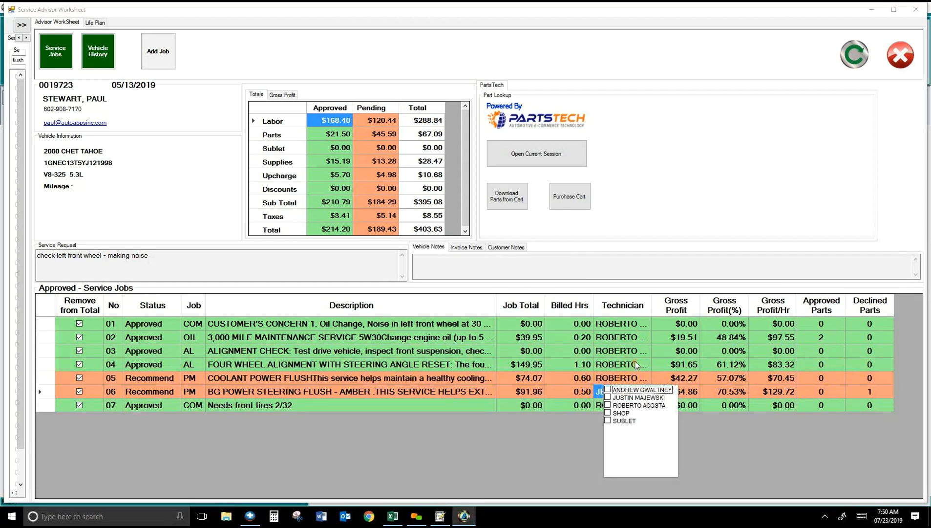
pyautogui.click(630, 406)
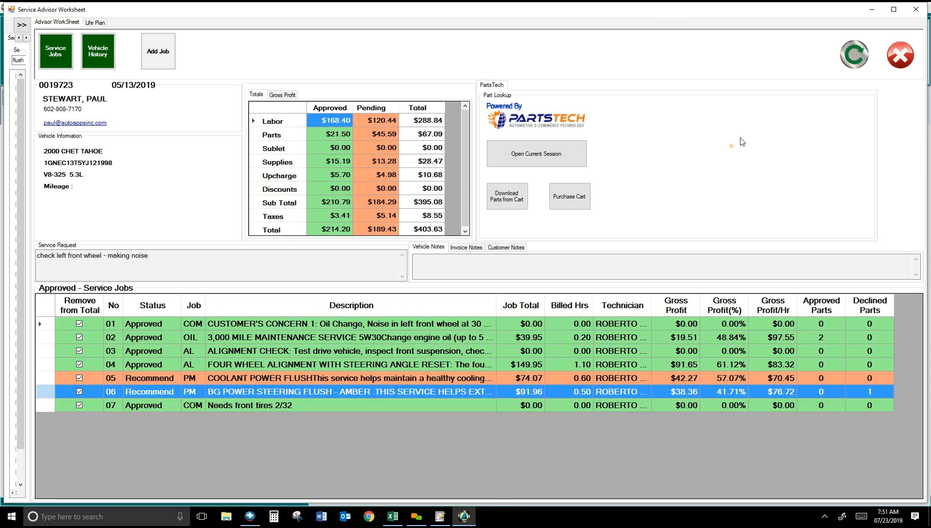
# Close the worksheet and examine the sales tax, shop supplies, upcharge and maximum charge settings in the estimator setup
pyautogui.click(898, 56)
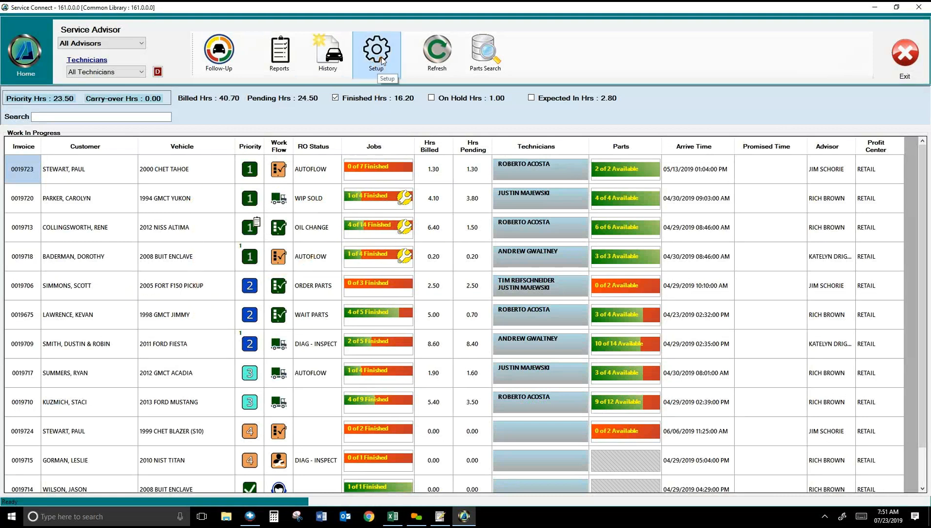
pyautogui.click(391, 36)
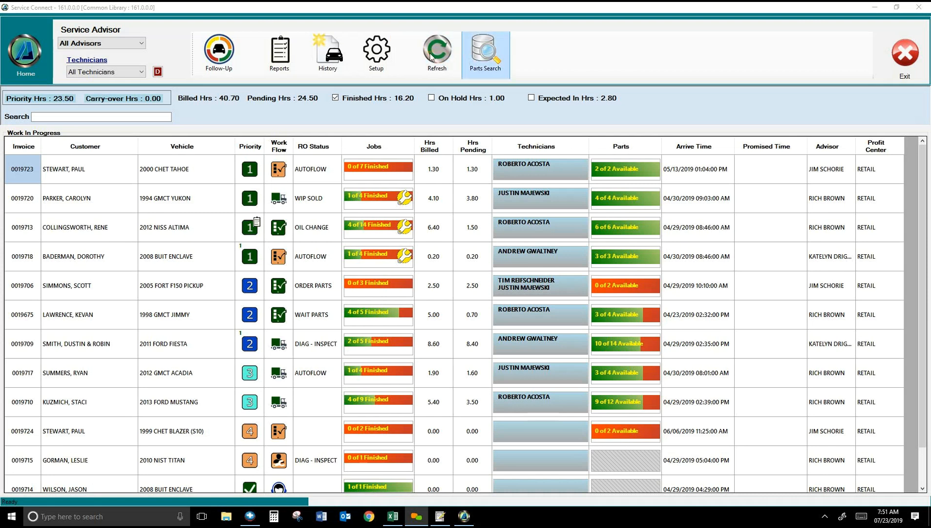
pyautogui.click(376, 53)
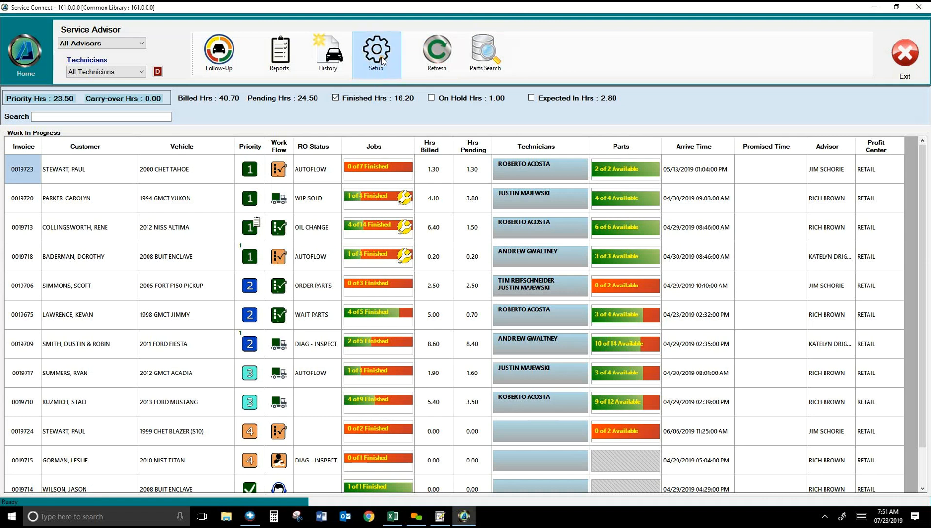
pyautogui.click(377, 53)
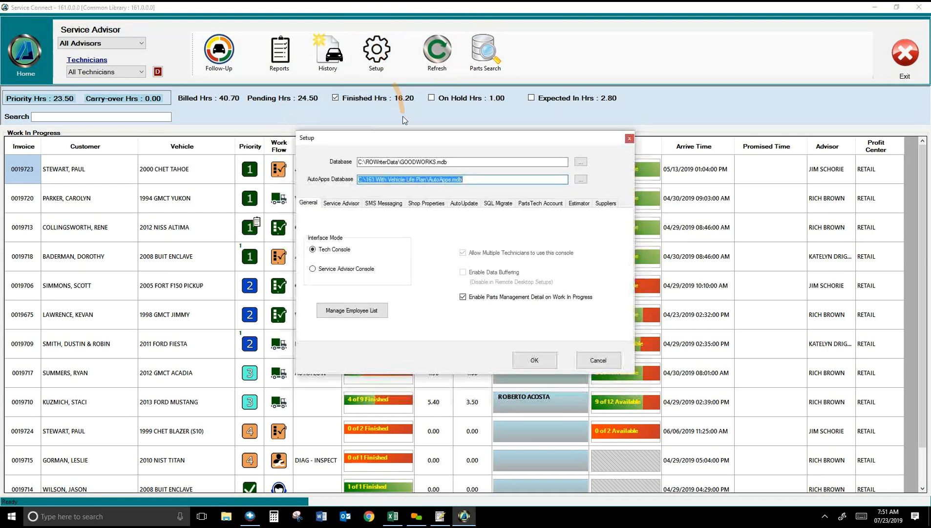
pyautogui.click(580, 203)
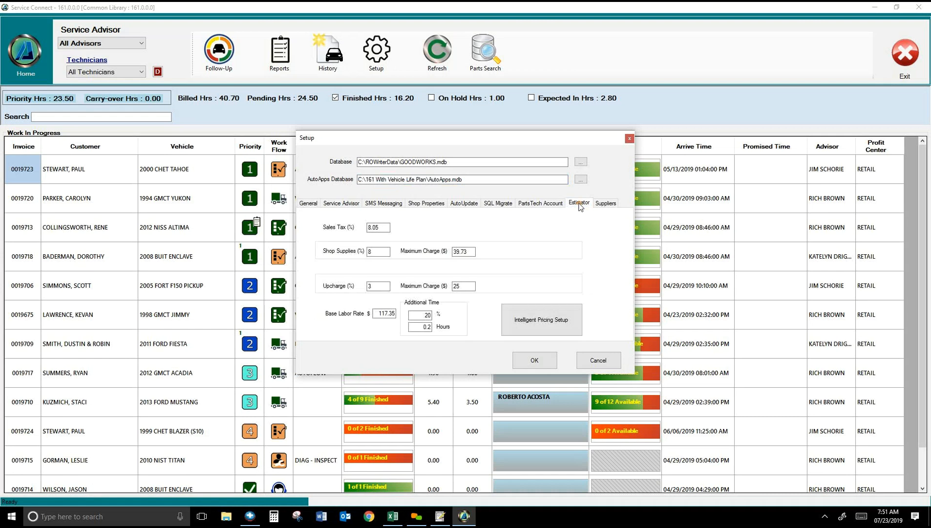
pyautogui.click(380, 228)
pyautogui.click(378, 253)
pyautogui.click(472, 251)
pyautogui.click(379, 287)
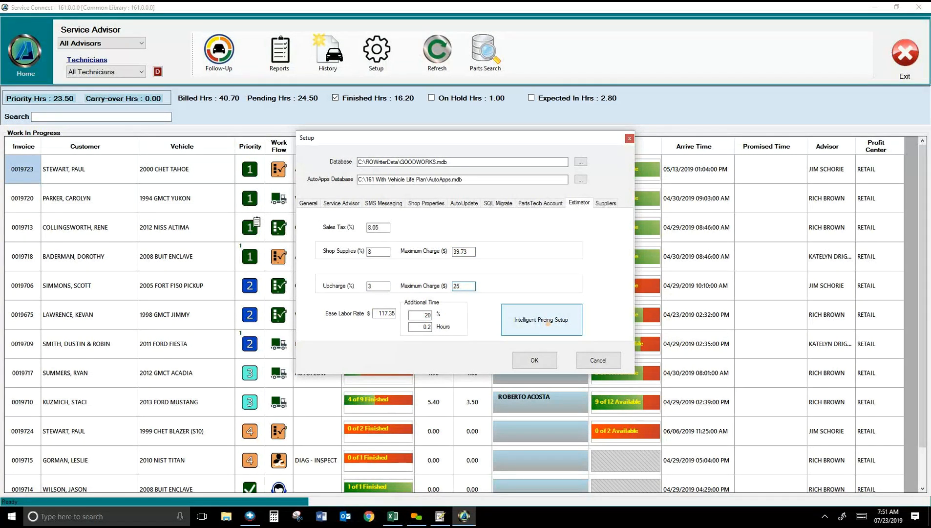
# Bring up the labor price breaks in the PARTSTECH intelligent pricing profile, then save the profile and the estimator setup
pyautogui.click(546, 322)
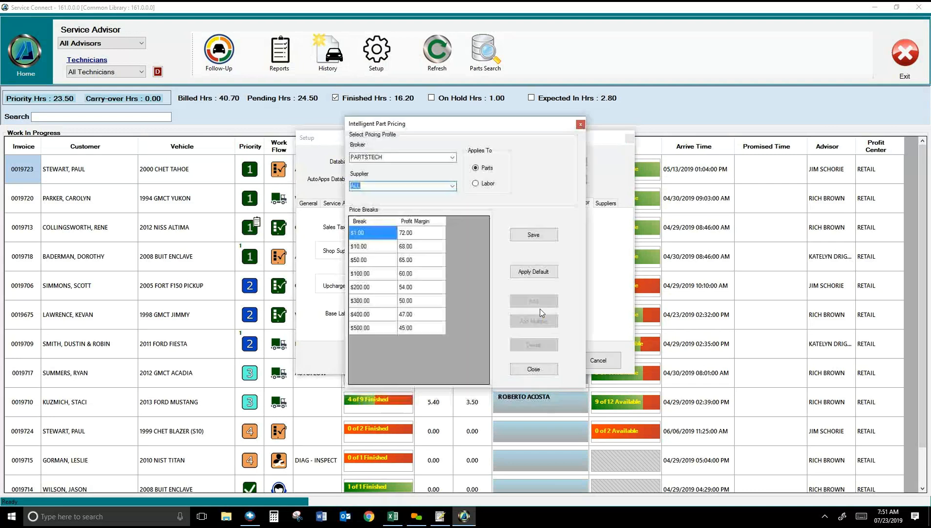
pyautogui.click(477, 183)
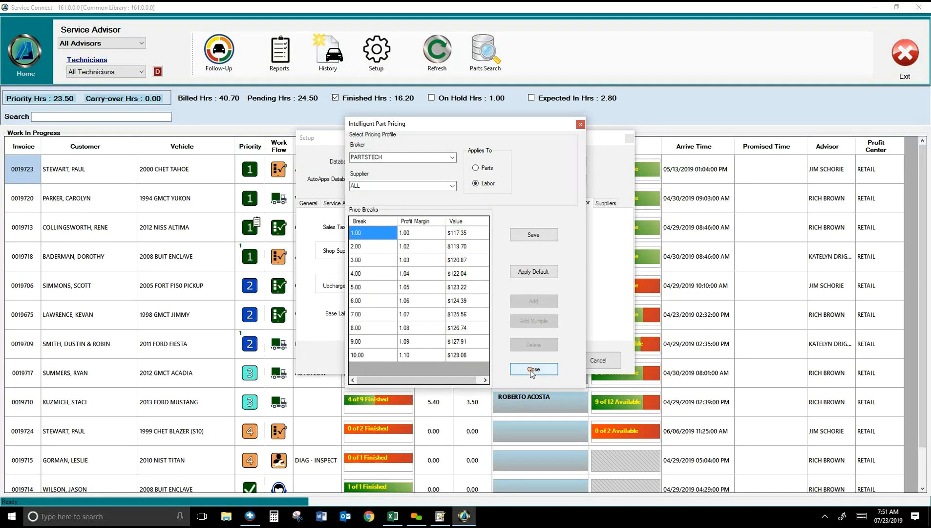
pyautogui.click(534, 235)
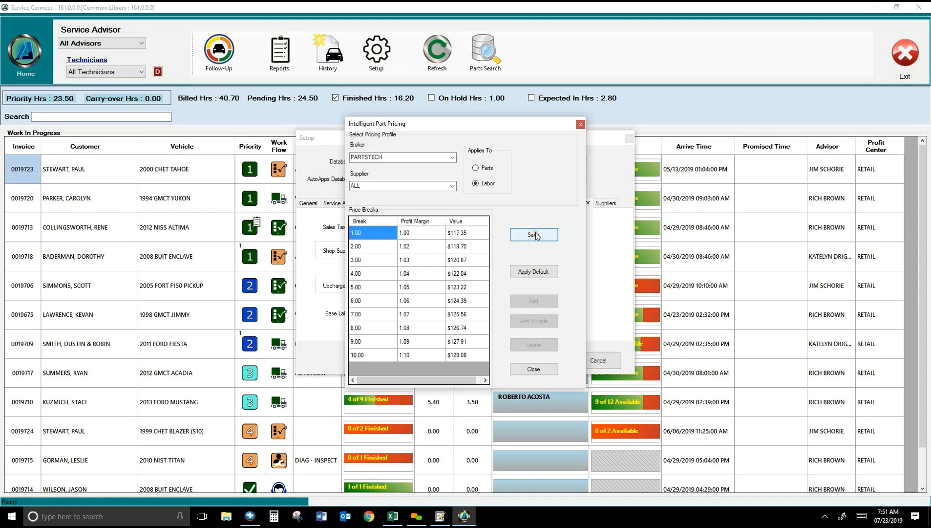
pyautogui.click(533, 369)
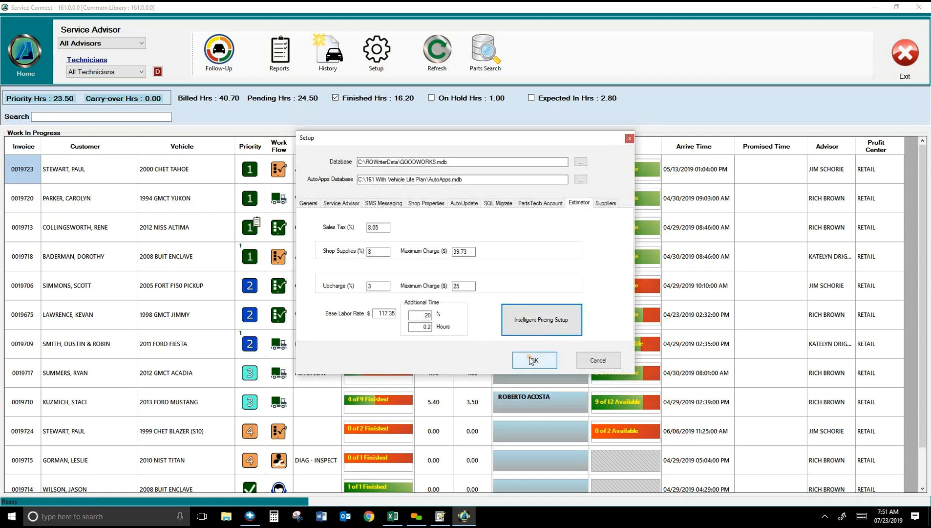
pyautogui.click(530, 360)
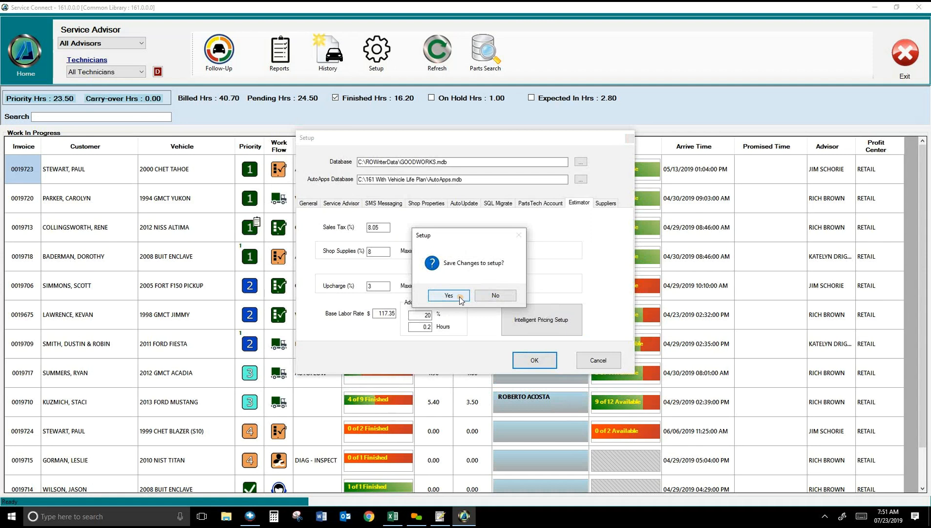
pyautogui.click(461, 300)
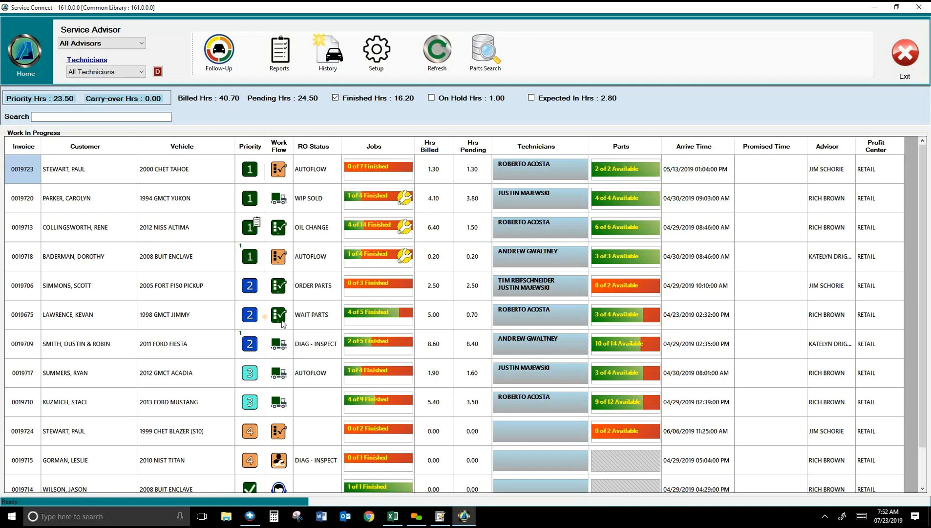
# Open the advisor worksheet for the 2012 NISS ALTIMA in the OIL CHANGE status
pyautogui.doubleClick(179, 230)
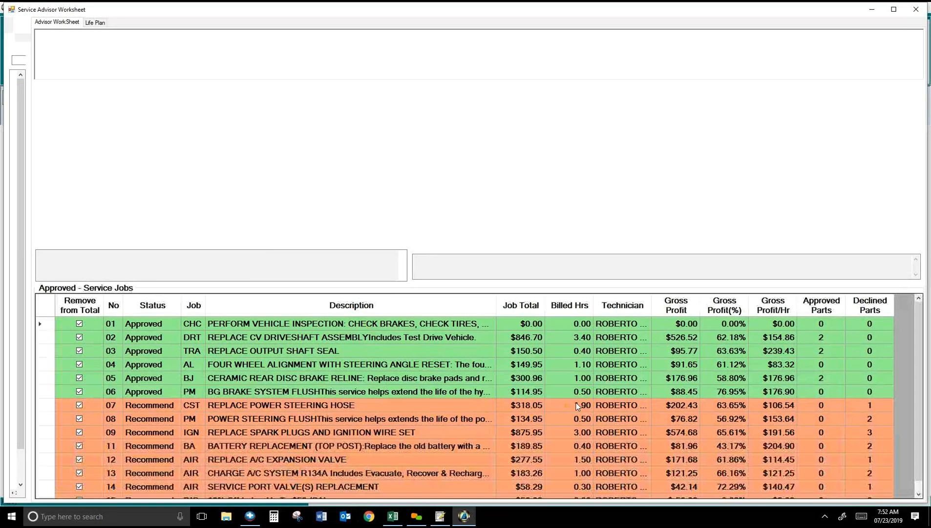